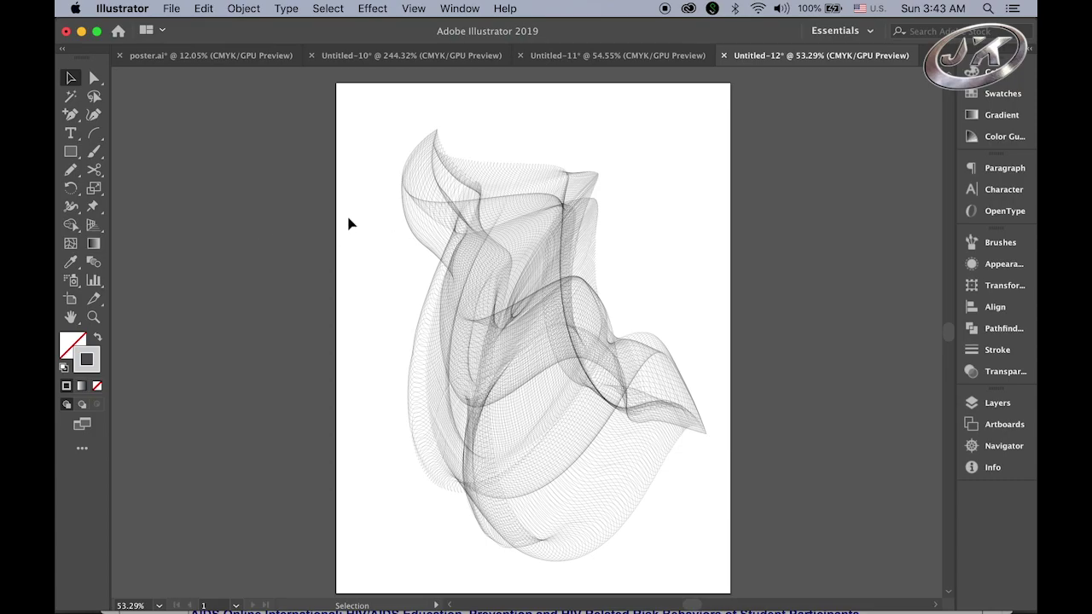
Step: Draw a rectangle over the upper-left portion of the wavy line artwork
{"action": "key", "text": "super+space"}
{"action": "left_click_drag", "start_coordinate": [416, 194], "coordinate": [671, 316]}
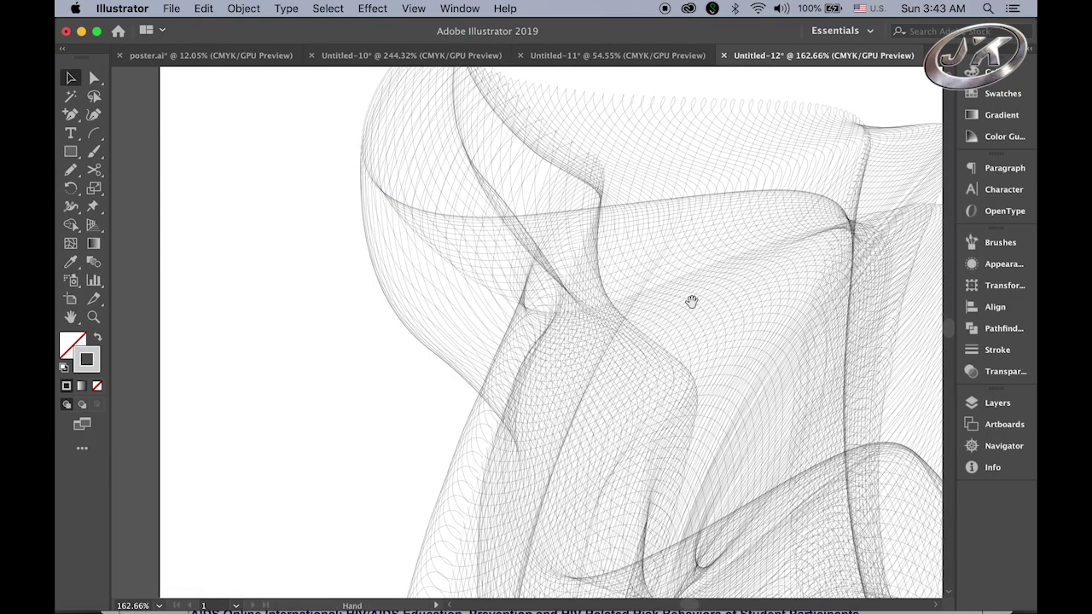
{"action": "left_click", "coordinate": [72, 151]}
{"action": "left_click_drag", "start_coordinate": [437, 135], "coordinate": [828, 352]}
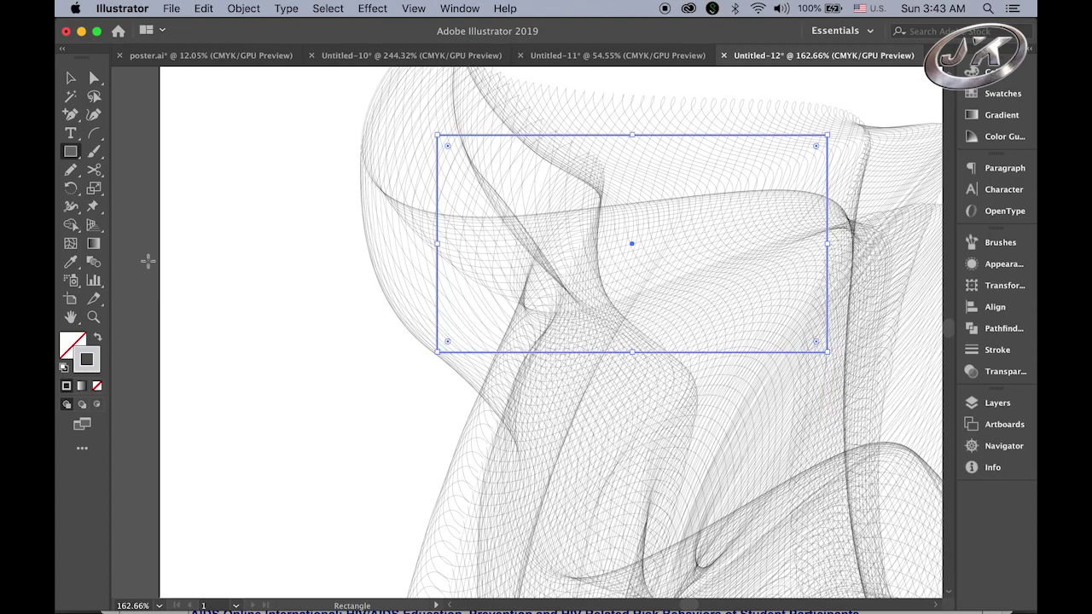
Step: Clip the wavy line artwork to the rectangle with a clipping mask, and undo the last two actions
{"action": "left_click", "coordinate": [70, 78]}
{"action": "left_click_drag", "start_coordinate": [244, 117], "coordinate": [597, 295]}
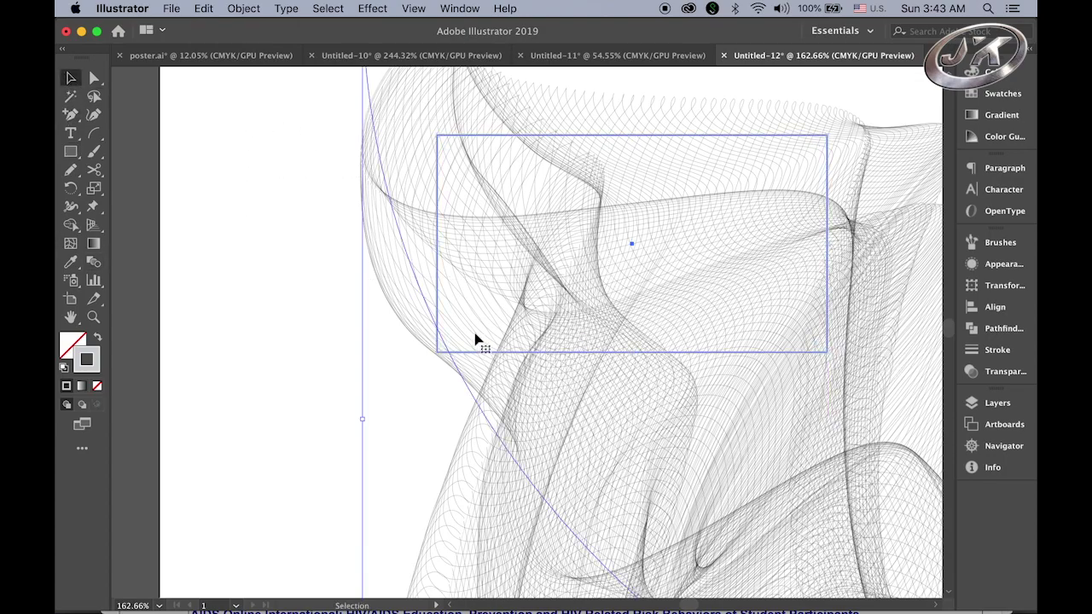
{"action": "left_click", "coordinate": [243, 7]}
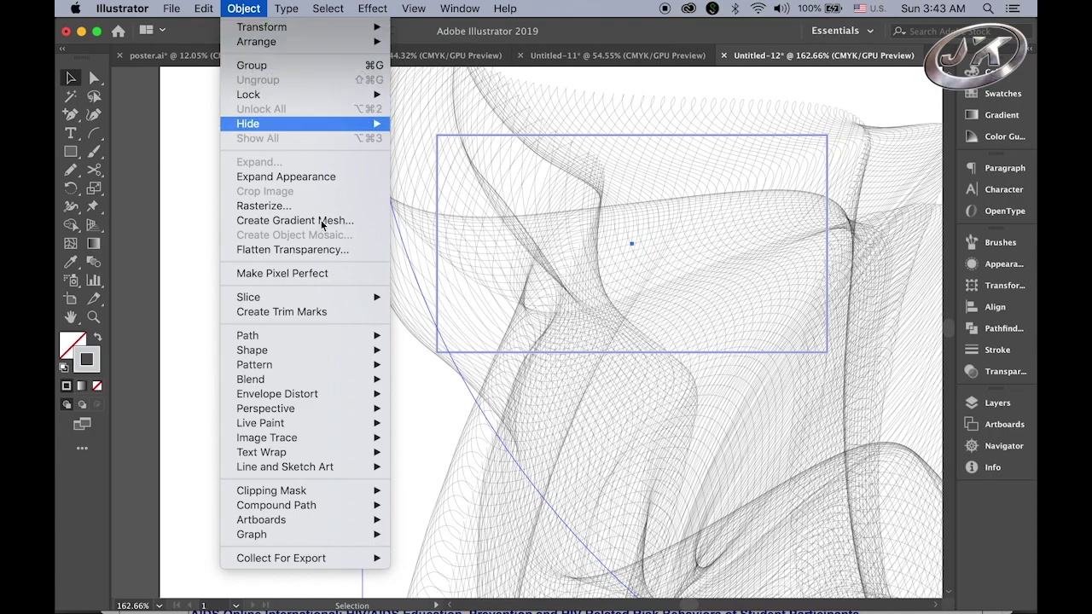
{"action": "mouse_move", "coordinate": [369, 492]}
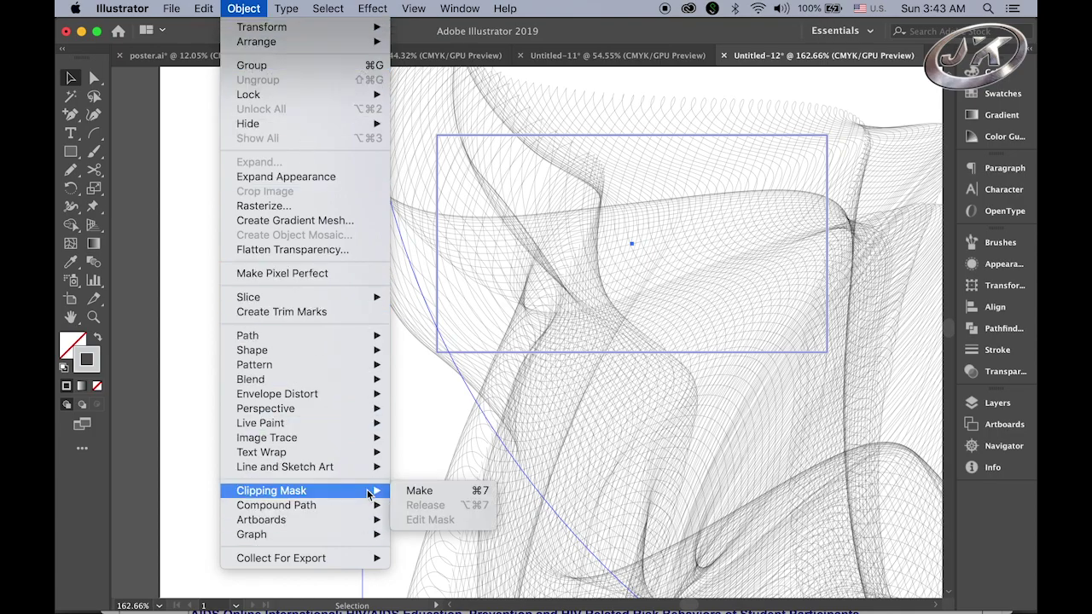
{"action": "left_click", "coordinate": [418, 493]}
{"action": "left_click", "coordinate": [171, 333]}
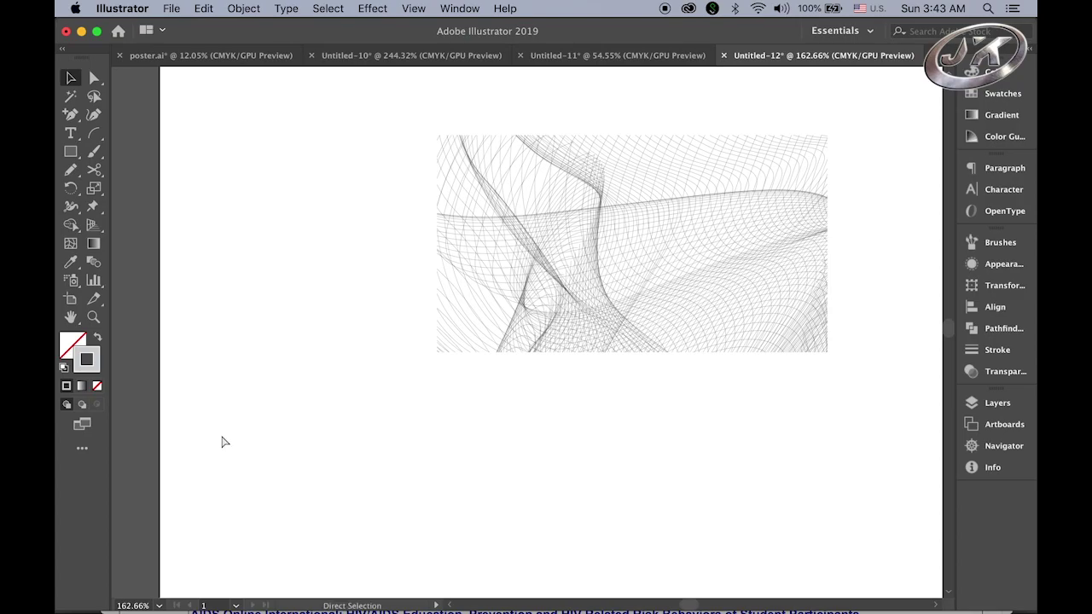
{"action": "key", "text": "super+z"}
{"action": "key", "text": "super+z"}
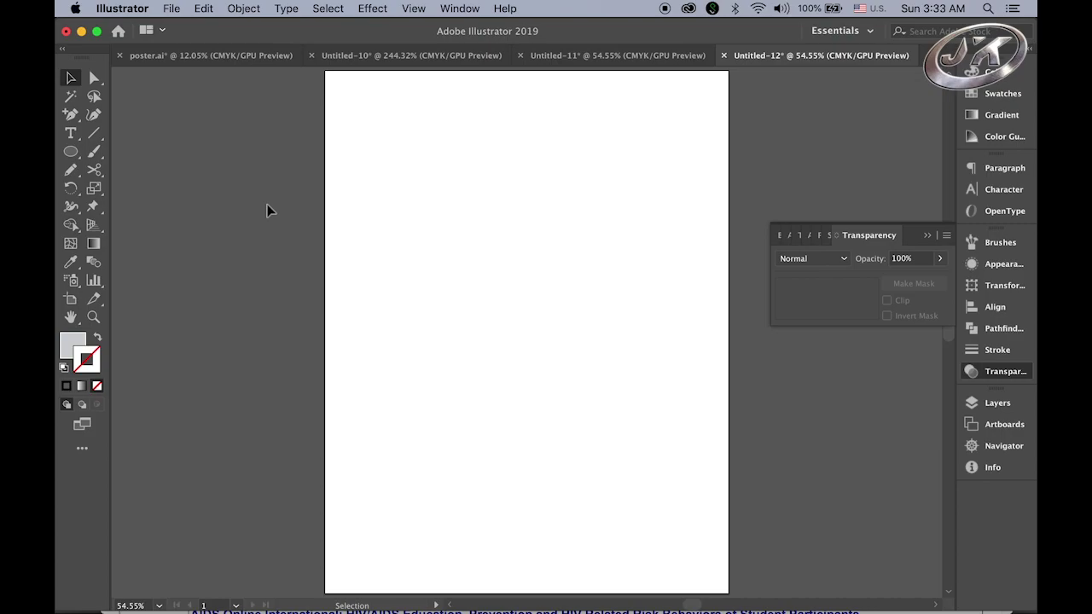
Step: Show the rulers and switch their units to inches and back to points
{"action": "key", "text": "super+r"}
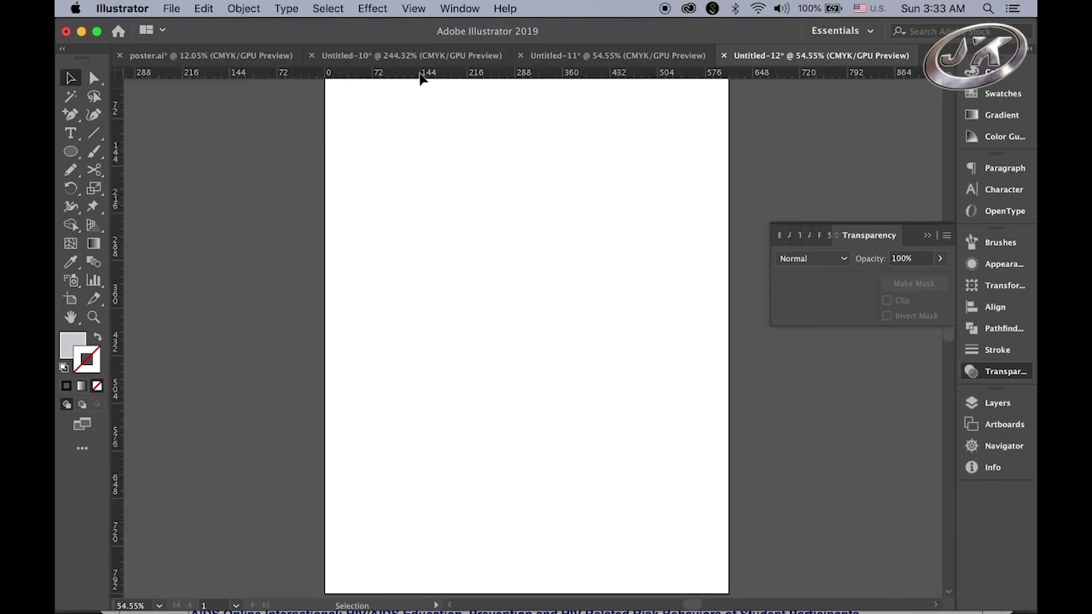
{"action": "right_click", "coordinate": [494, 76]}
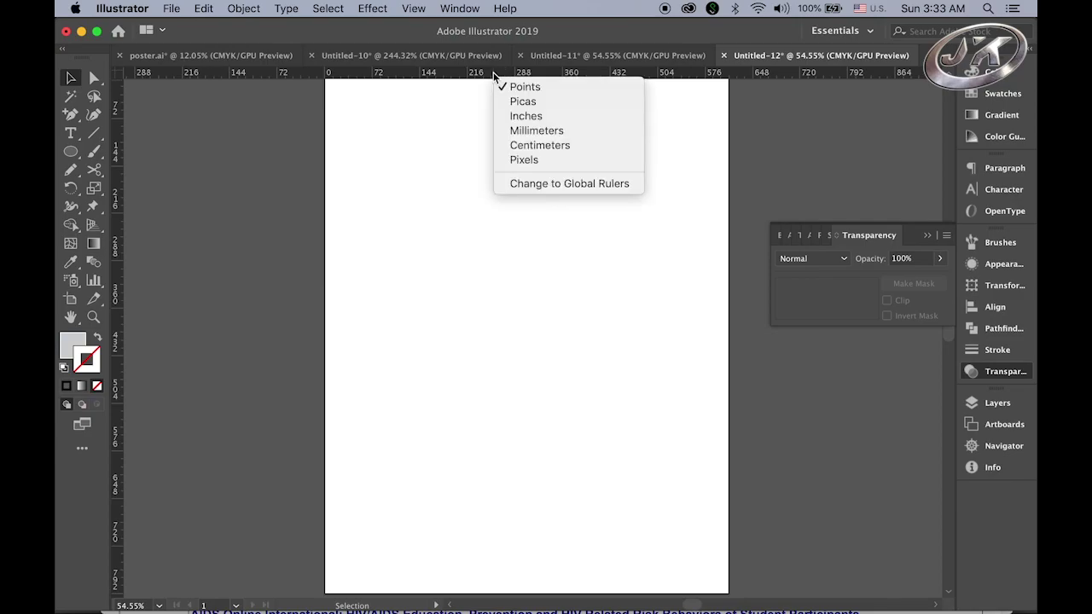
{"action": "left_click", "coordinate": [554, 116]}
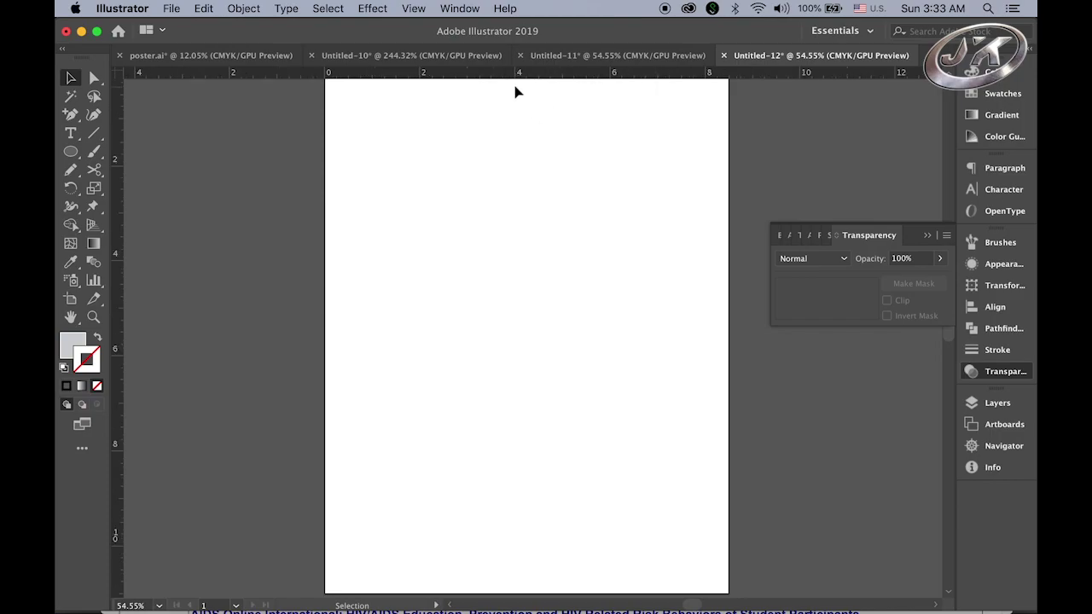
{"action": "right_click", "coordinate": [539, 75]}
{"action": "left_click", "coordinate": [563, 92]}
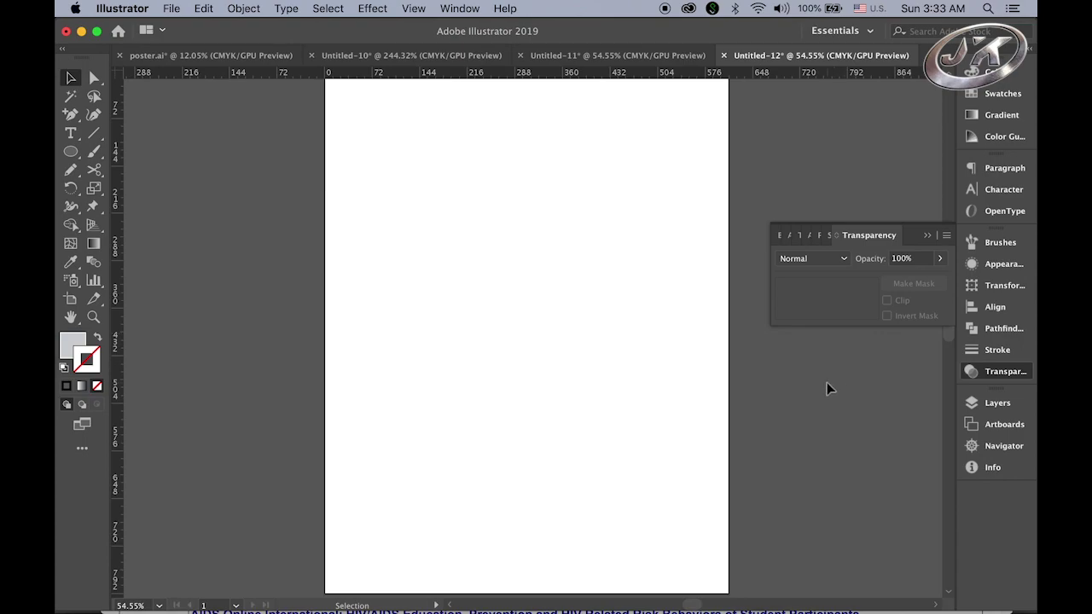
Step: Activate the Line Segment tool with no fill and a black stroke
{"action": "left_click", "coordinate": [974, 353]}
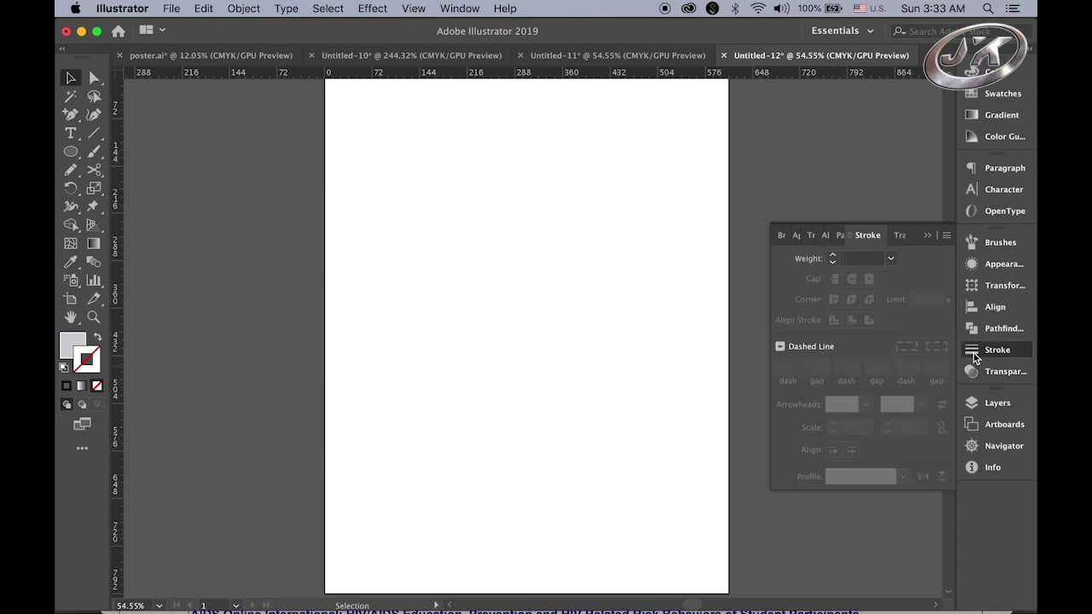
{"action": "left_click", "coordinate": [95, 136]}
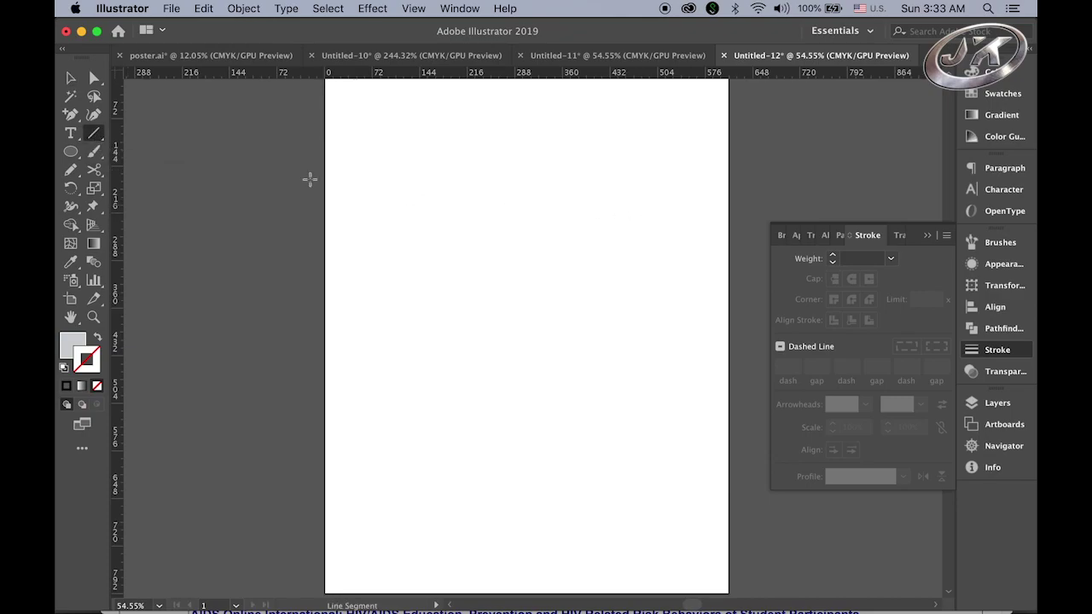
{"action": "left_click", "coordinate": [69, 390]}
{"action": "left_click", "coordinate": [66, 341]}
{"action": "left_click", "coordinate": [96, 387]}
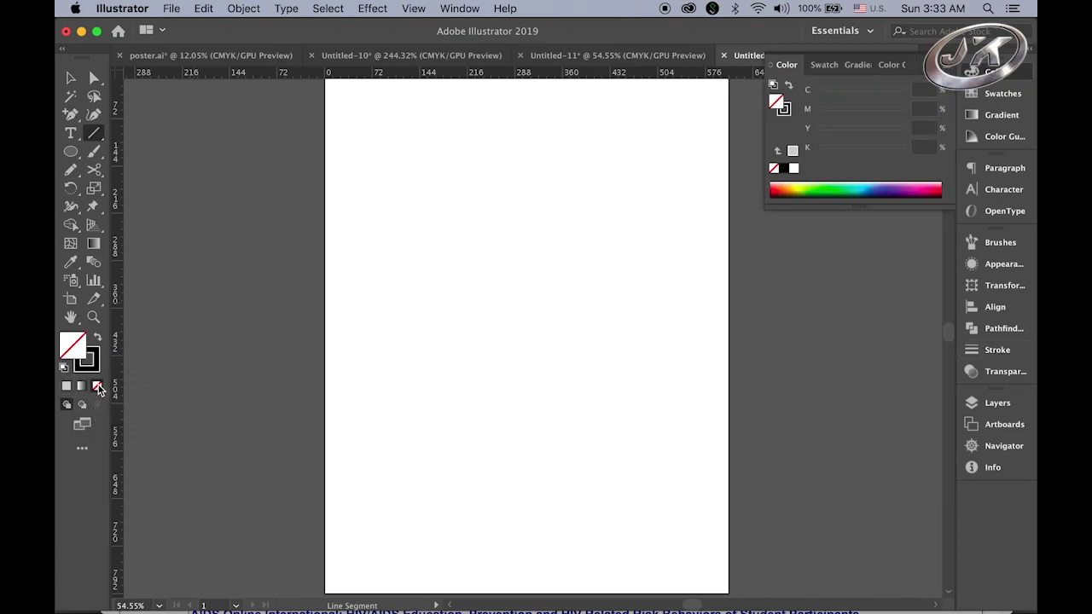
{"action": "left_click", "coordinate": [93, 367]}
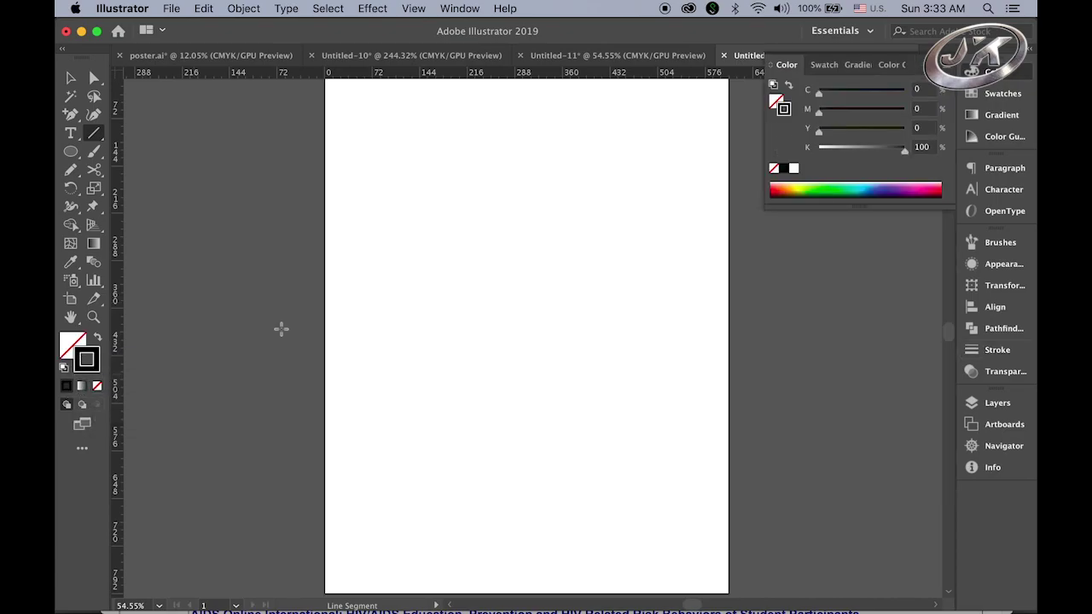
Step: Set the stroke weight to 0.05 pt and draw a vertical line about 200 pt long in the left part of the page
{"action": "left_click", "coordinate": [992, 350]}
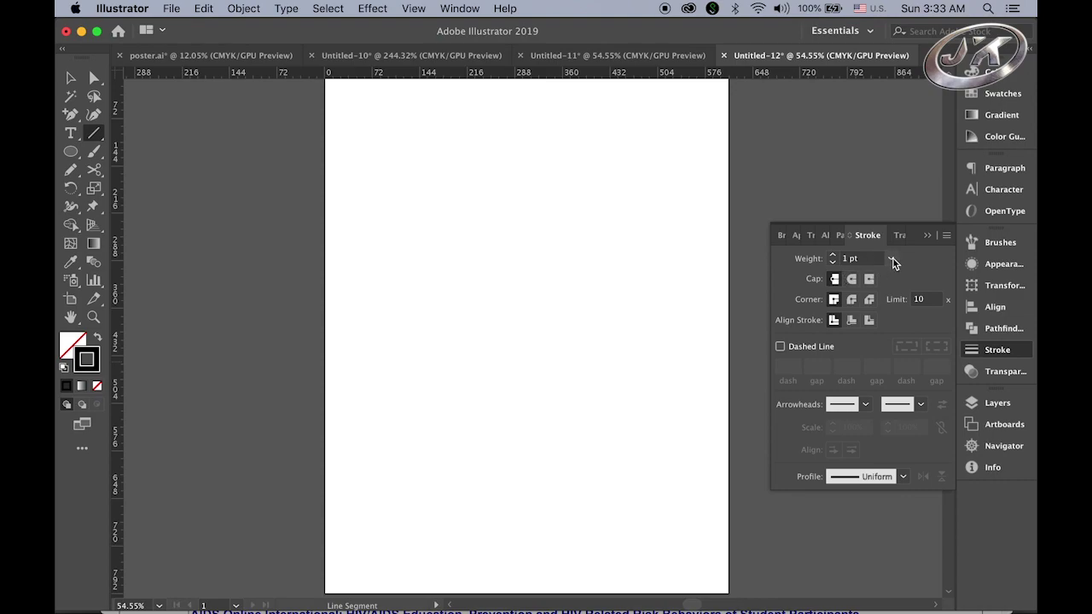
{"action": "left_click", "coordinate": [892, 259]}
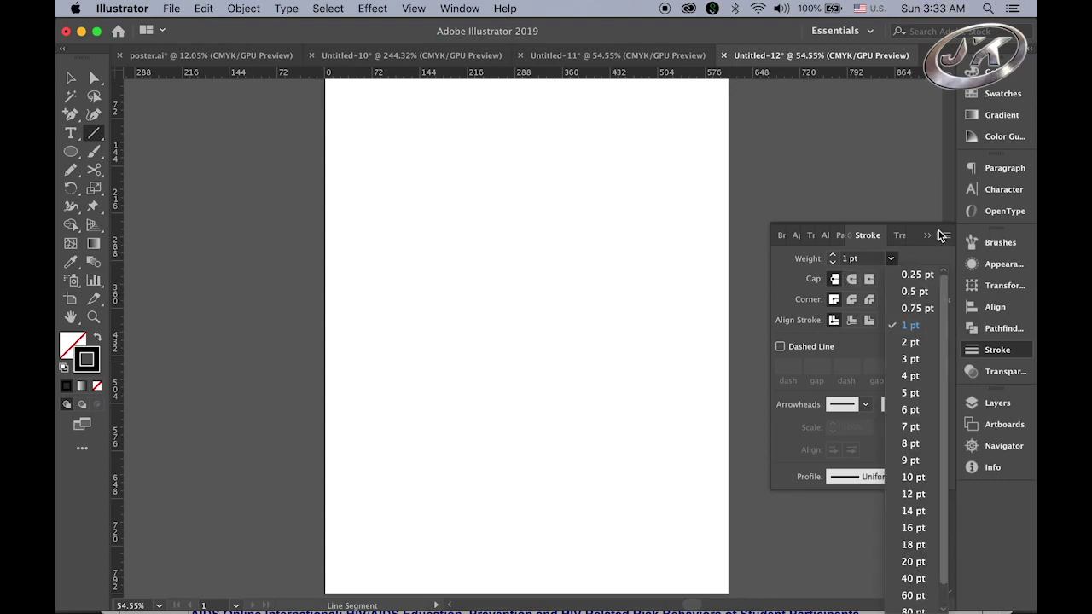
{"action": "left_click", "coordinate": [845, 259]}
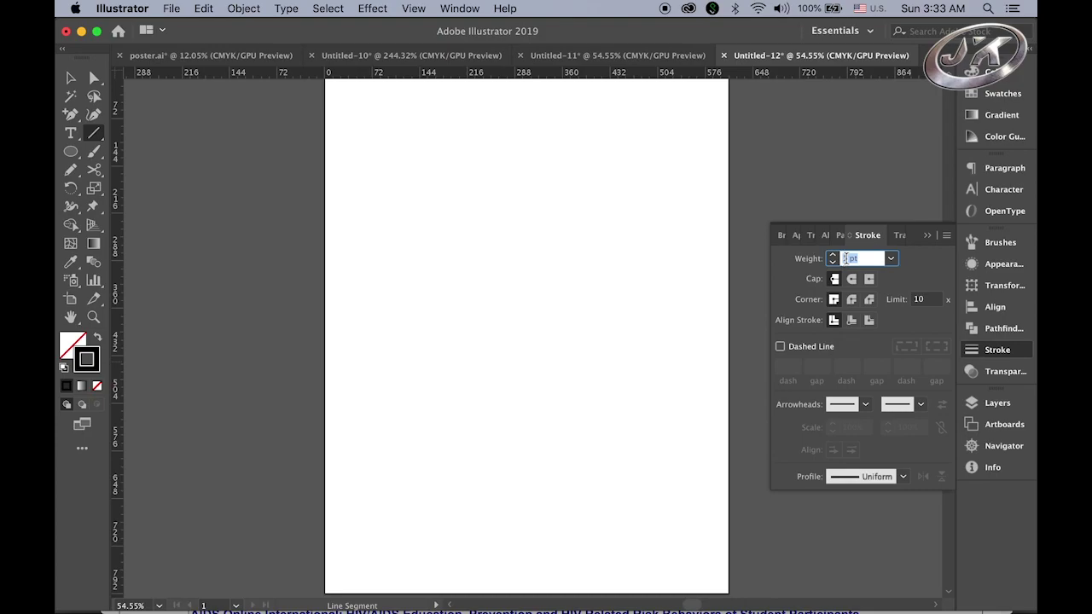
{"action": "type", "text": "0.05"}
{"action": "left_click_drag", "start_coordinate": [390, 229], "coordinate": [391, 356]}
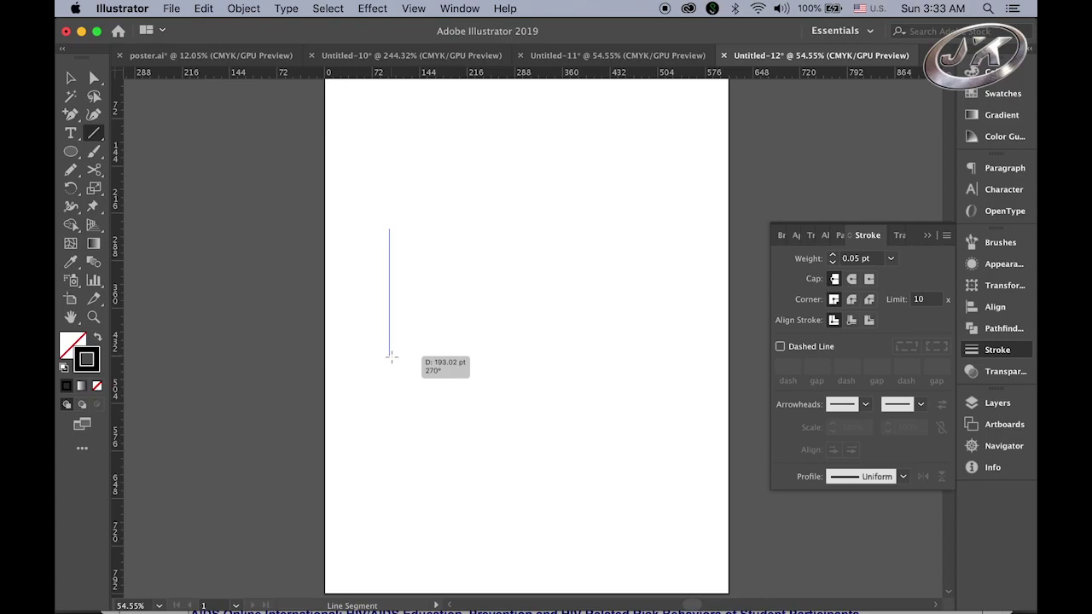
{"action": "left_click_drag", "start_coordinate": [391, 357], "coordinate": [390, 359]}
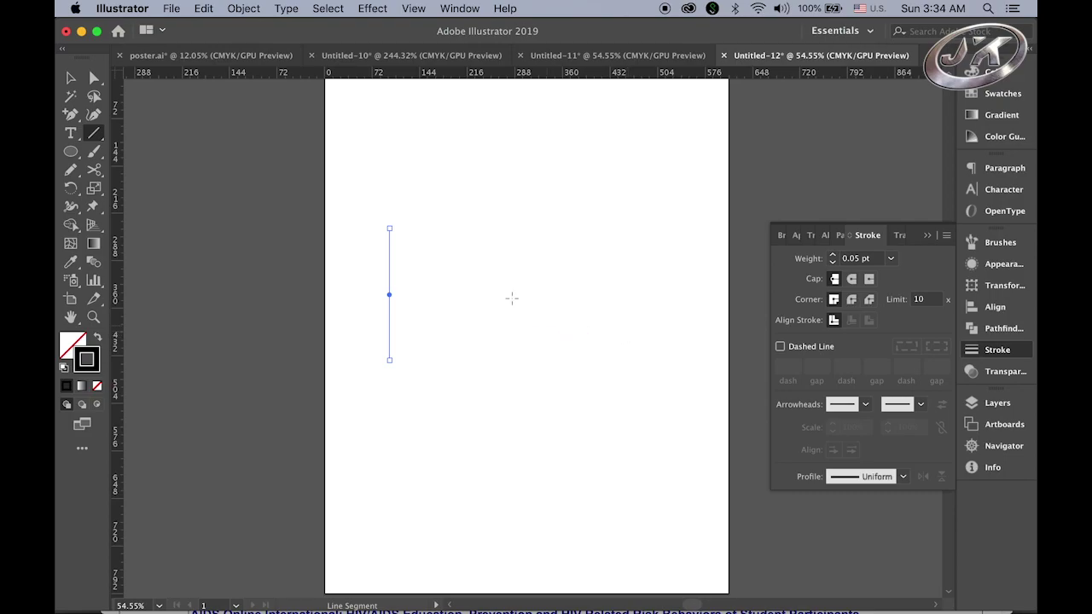
Step: Make a copy of the vertical line with Move, offset 0.05 pt horizontally and 0 pt vertically, at a 0° angle
{"action": "left_click", "coordinate": [66, 80]}
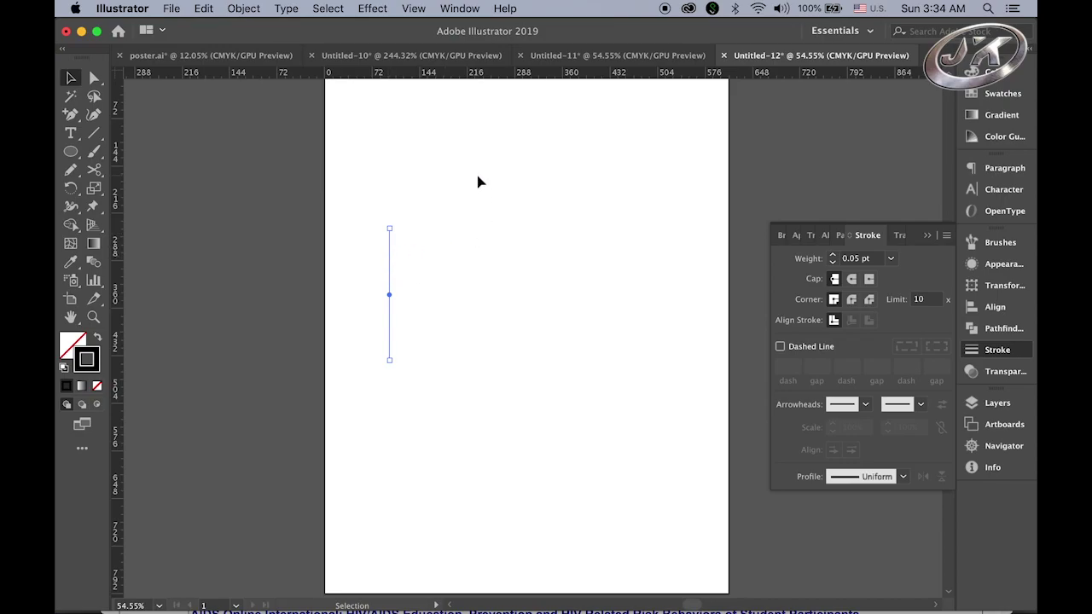
{"action": "key", "text": "Return"}
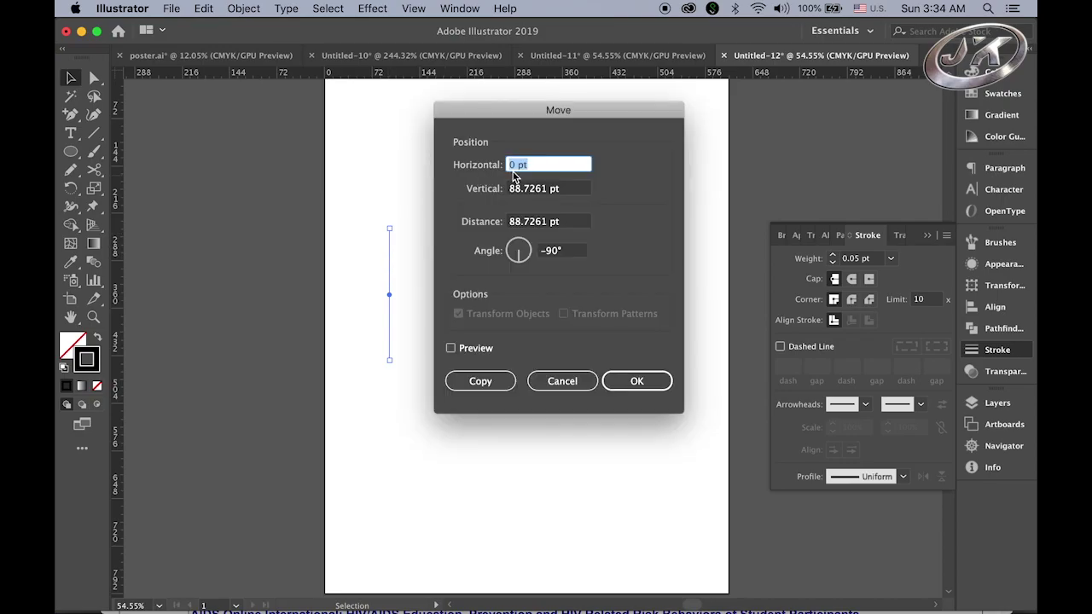
{"action": "type", "text": "0.05"}
{"action": "left_click", "coordinate": [580, 187]}
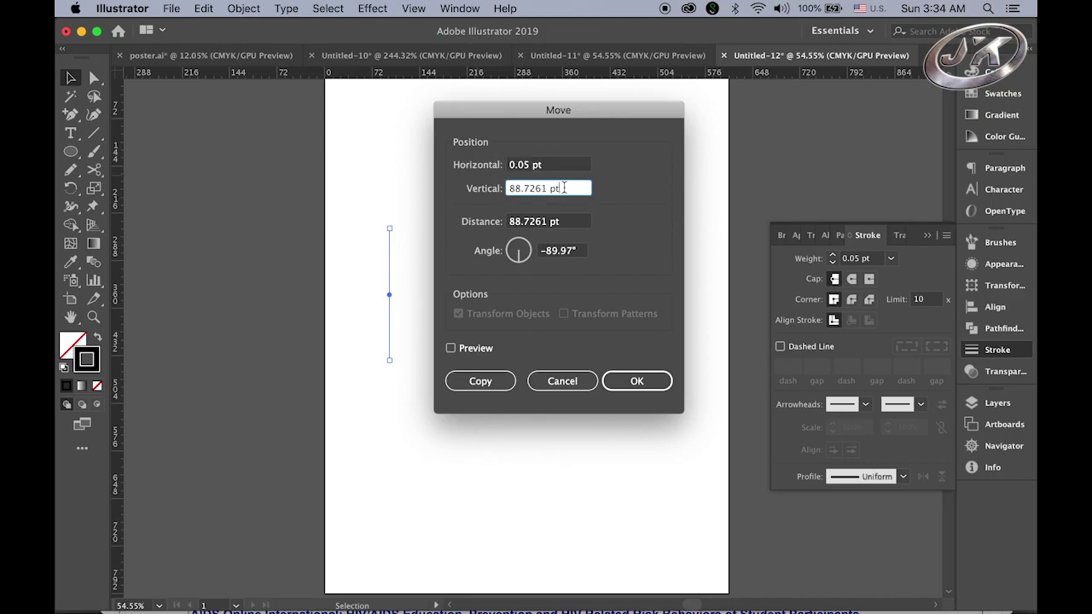
{"action": "double_click", "coordinate": [542, 189]}
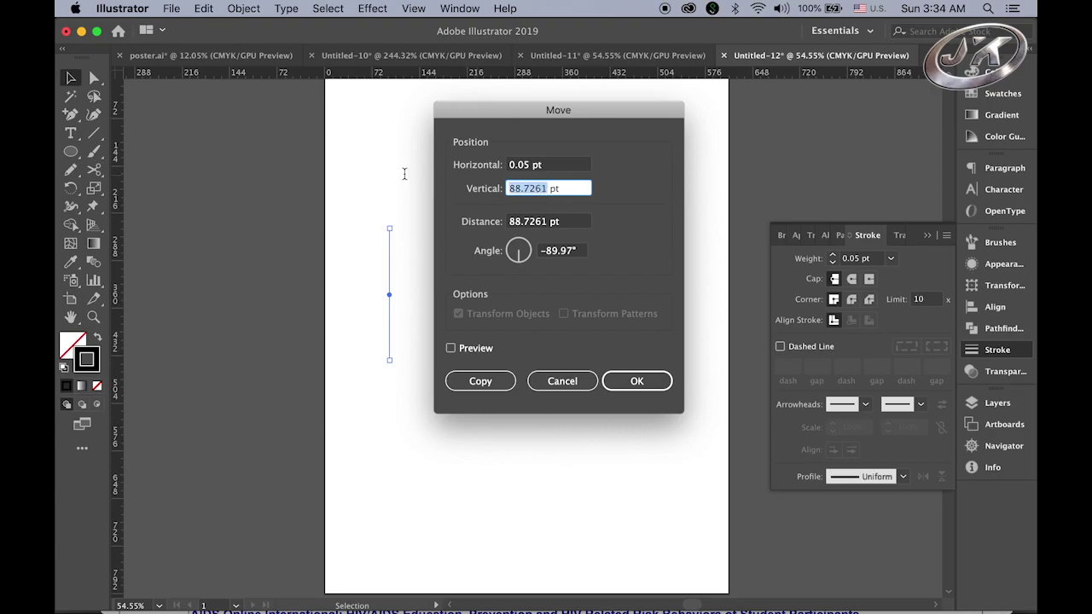
{"action": "type", "text": "0"}
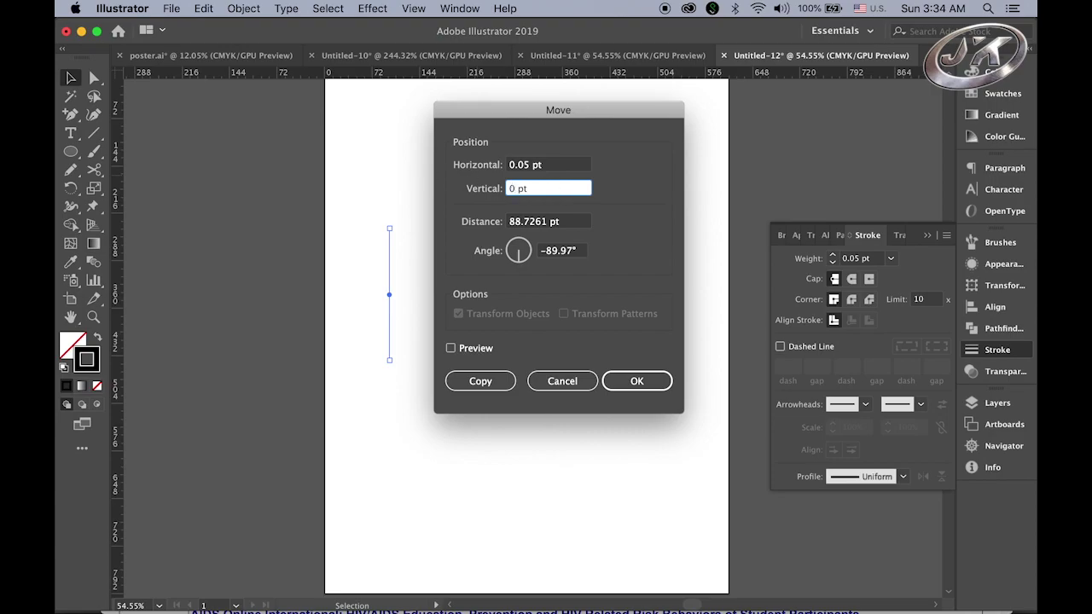
{"action": "left_click", "coordinate": [541, 222]}
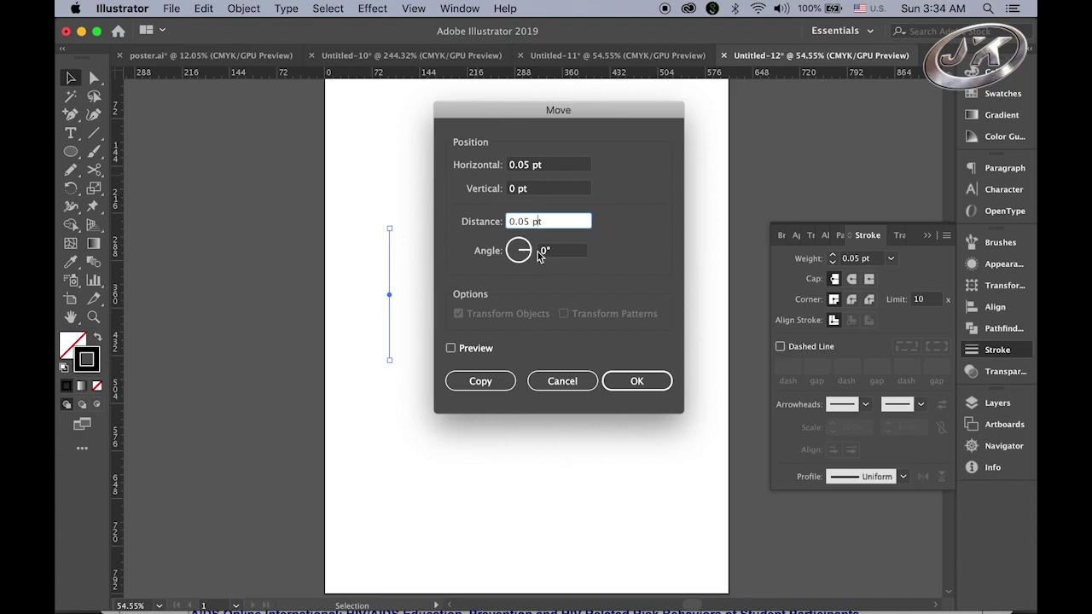
{"action": "left_click", "coordinate": [570, 165]}
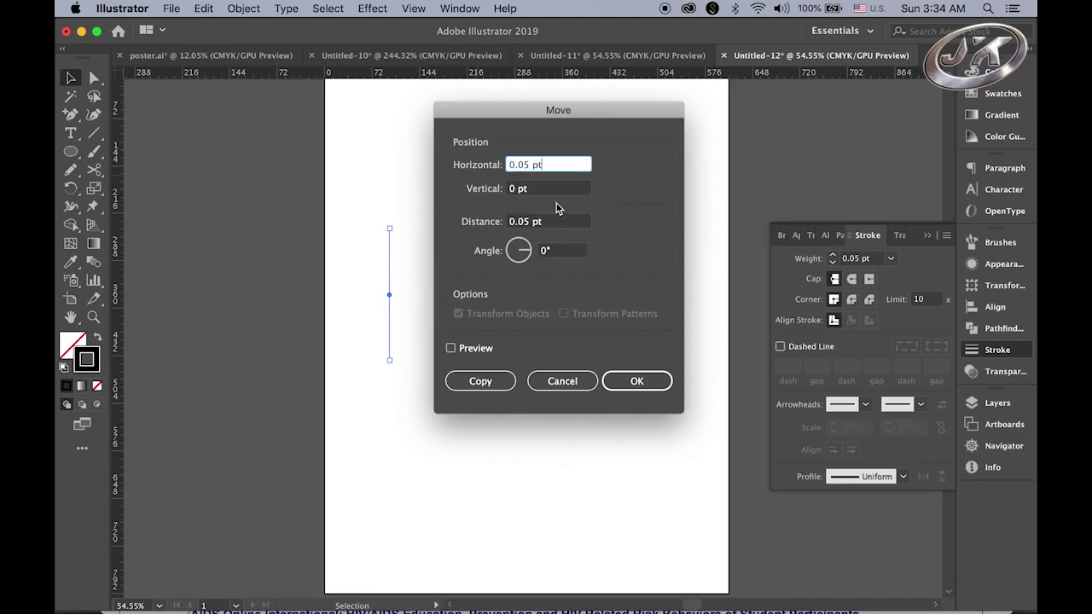
{"action": "left_click", "coordinate": [550, 189]}
{"action": "left_click", "coordinate": [553, 221]}
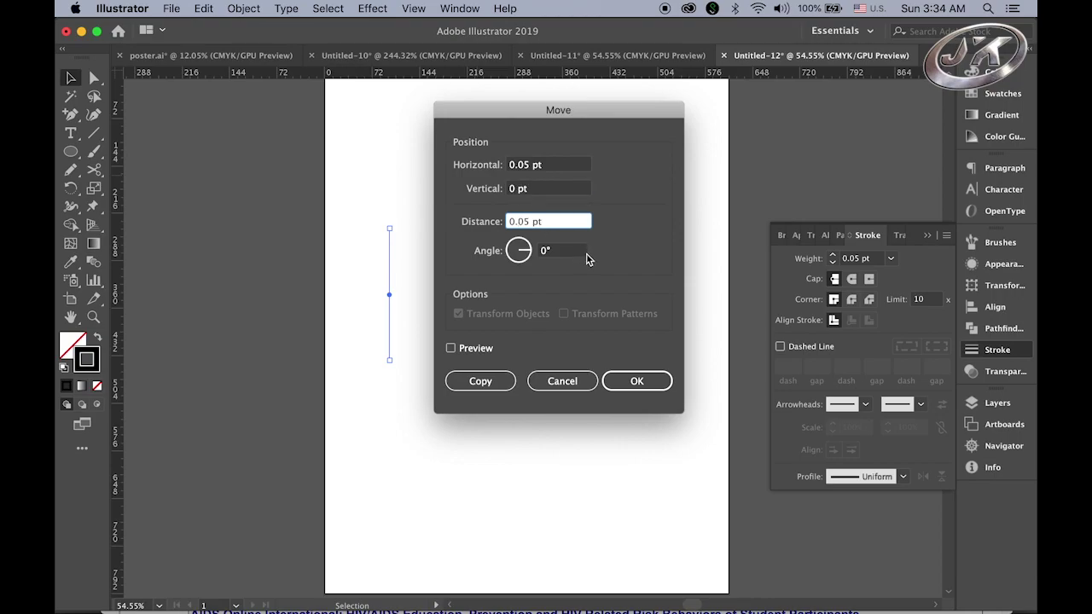
{"action": "left_click", "coordinate": [559, 251]}
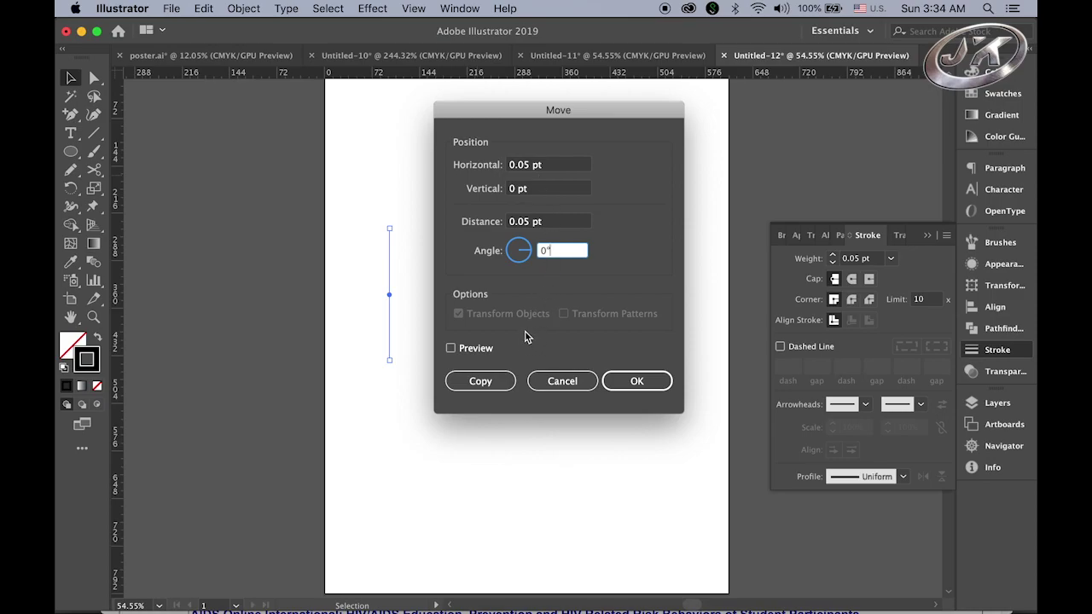
{"action": "left_click", "coordinate": [489, 381]}
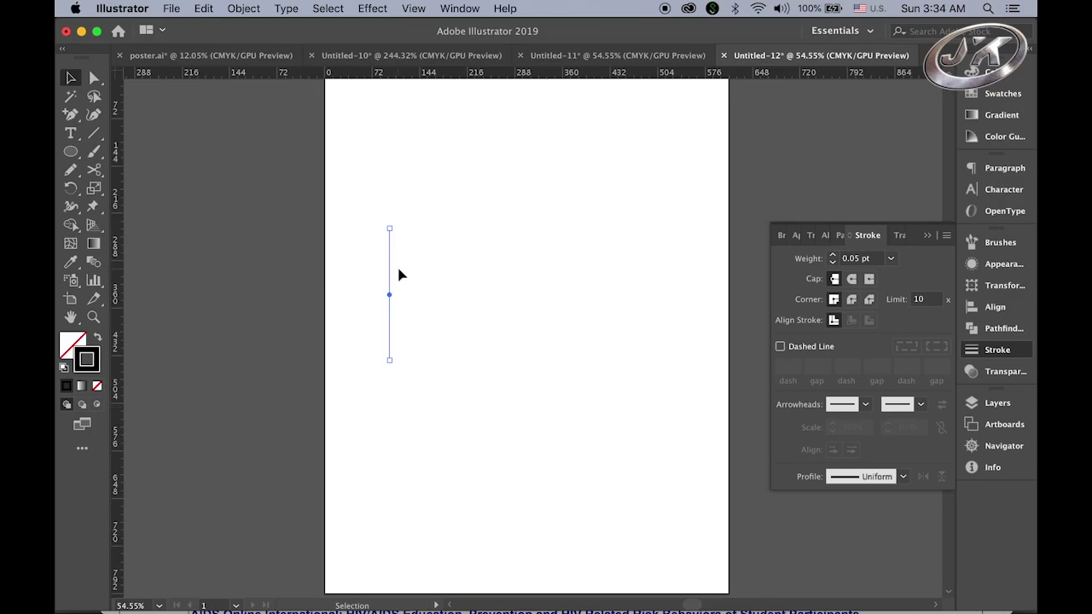
Step: Inspect the upper end of the original and copied lines up close and select both lines
{"action": "key", "text": "super+space"}
{"action": "left_click_drag", "start_coordinate": [371, 218], "coordinate": [657, 380]}
{"action": "left_click_drag", "start_coordinate": [420, 254], "coordinate": [597, 354]}
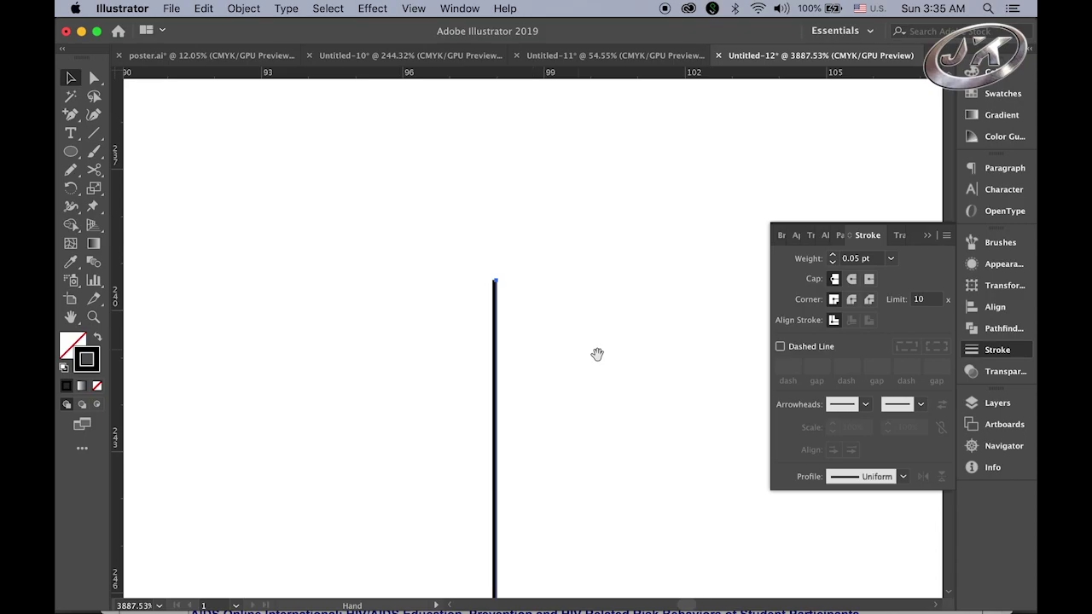
{"action": "left_click_drag", "start_coordinate": [456, 256], "coordinate": [631, 378]}
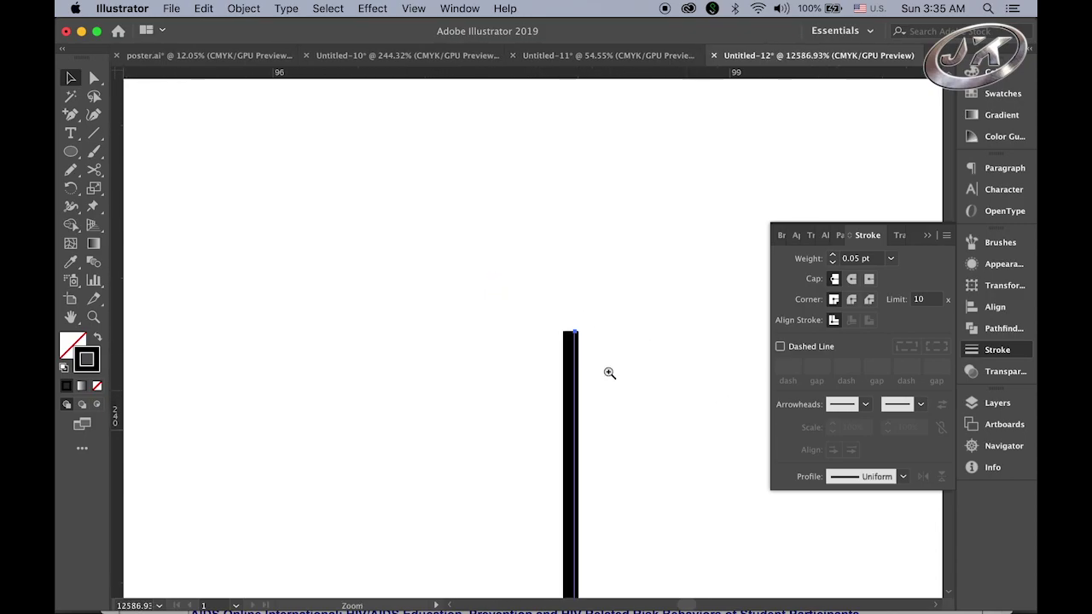
{"action": "left_click", "coordinate": [71, 79]}
{"action": "left_click", "coordinate": [570, 363]}
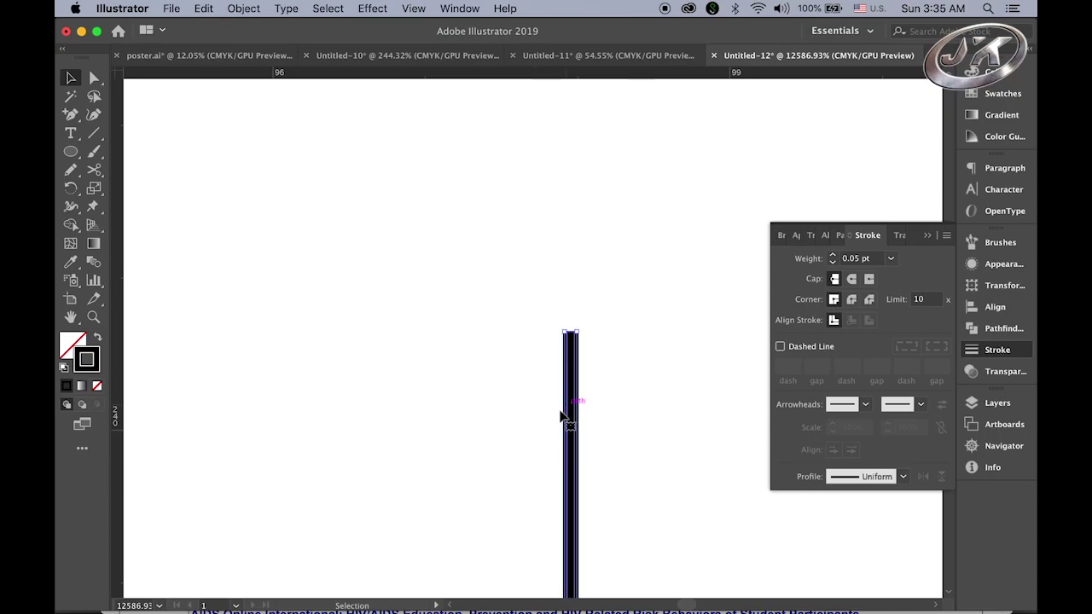
Step: Repeat the line's offset copy until the copies form a narrow solid black bar, and activate the Direct Selection tool
{"action": "double_click", "coordinate": [71, 317]}
{"action": "left_click", "coordinate": [72, 78]}
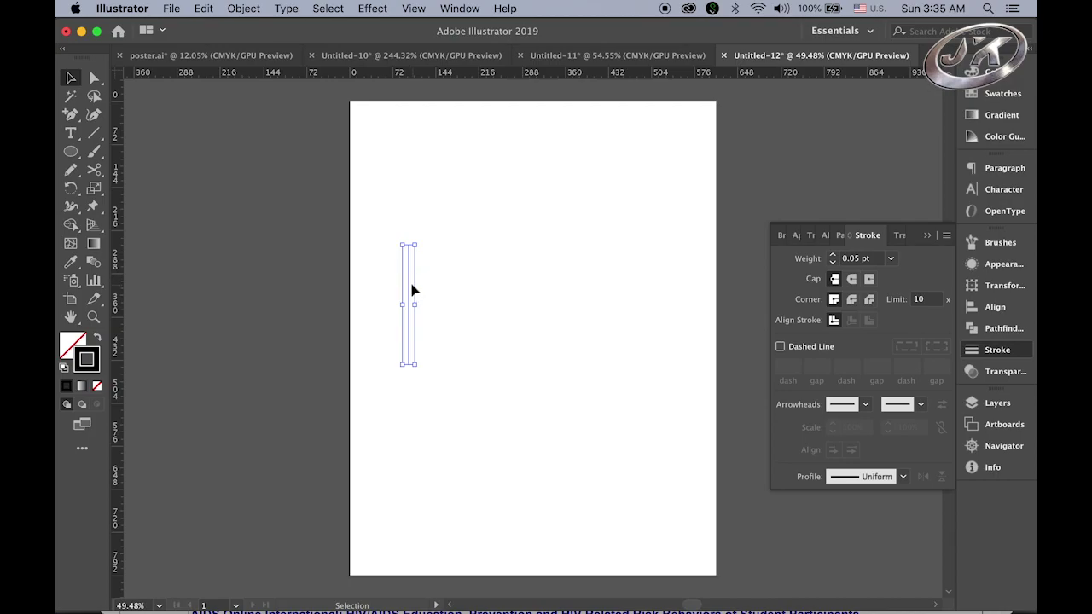
{"action": "key", "text": "a"}
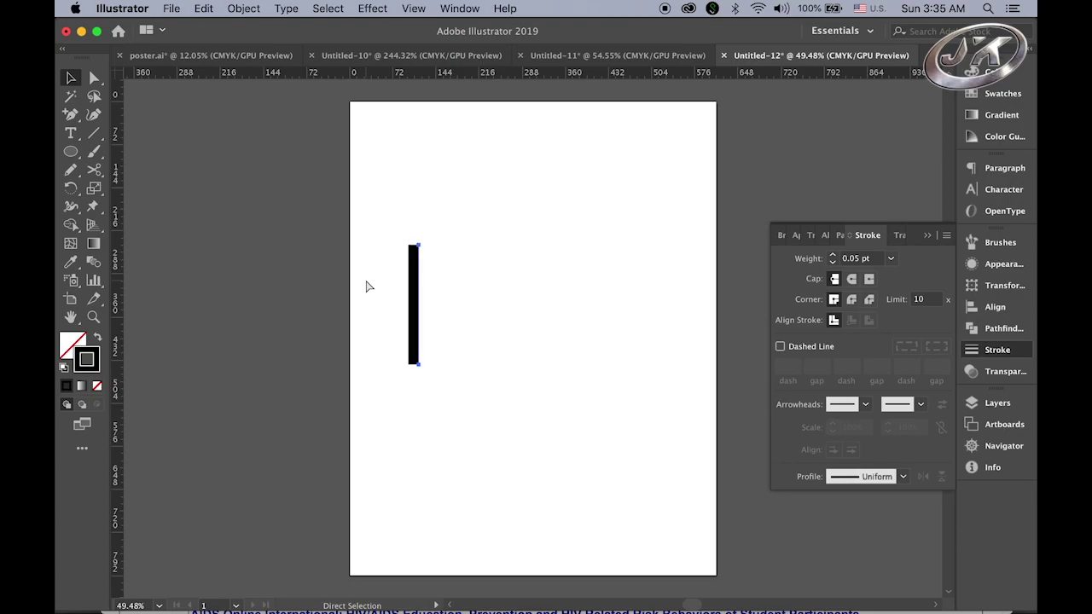
Step: Select all the lines of the black bar and set their opacity to 50%
{"action": "key", "text": "v"}
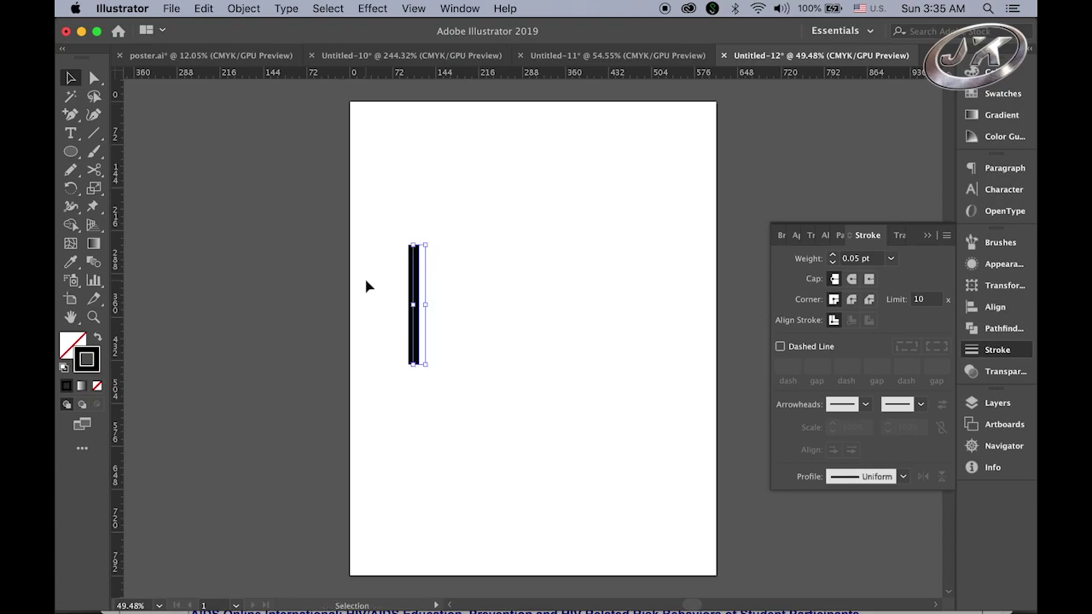
{"action": "left_click", "coordinate": [373, 259]}
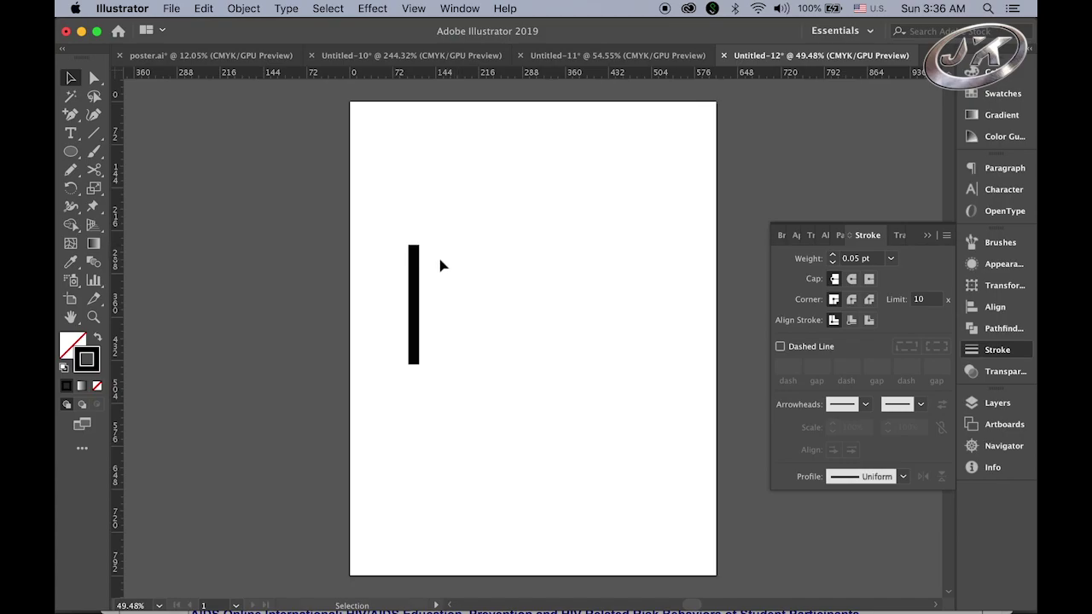
{"action": "left_click_drag", "start_coordinate": [357, 211], "coordinate": [506, 413]}
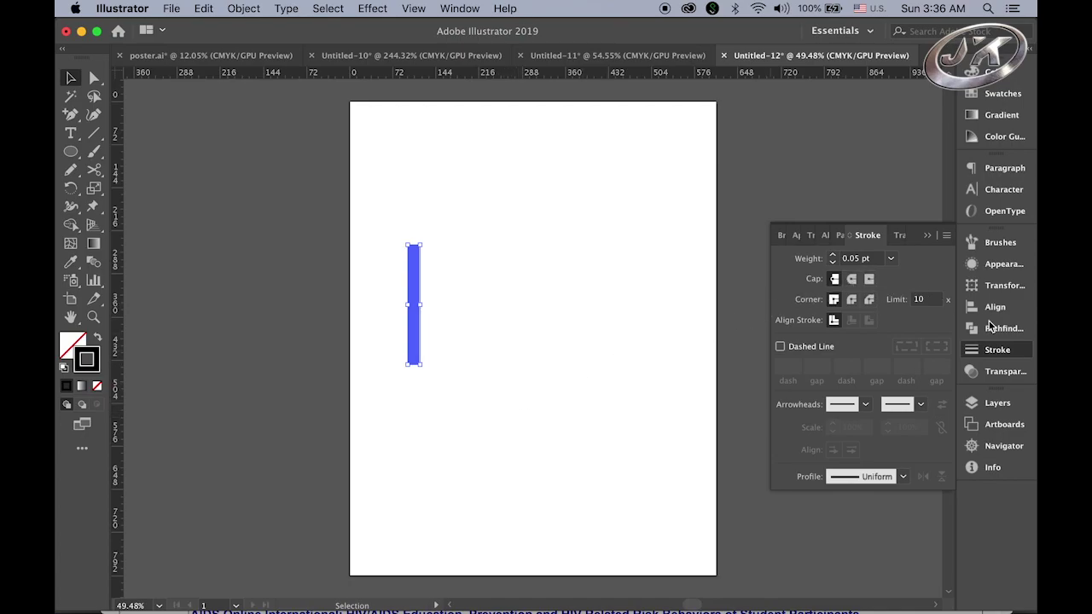
{"action": "left_click", "coordinate": [992, 372]}
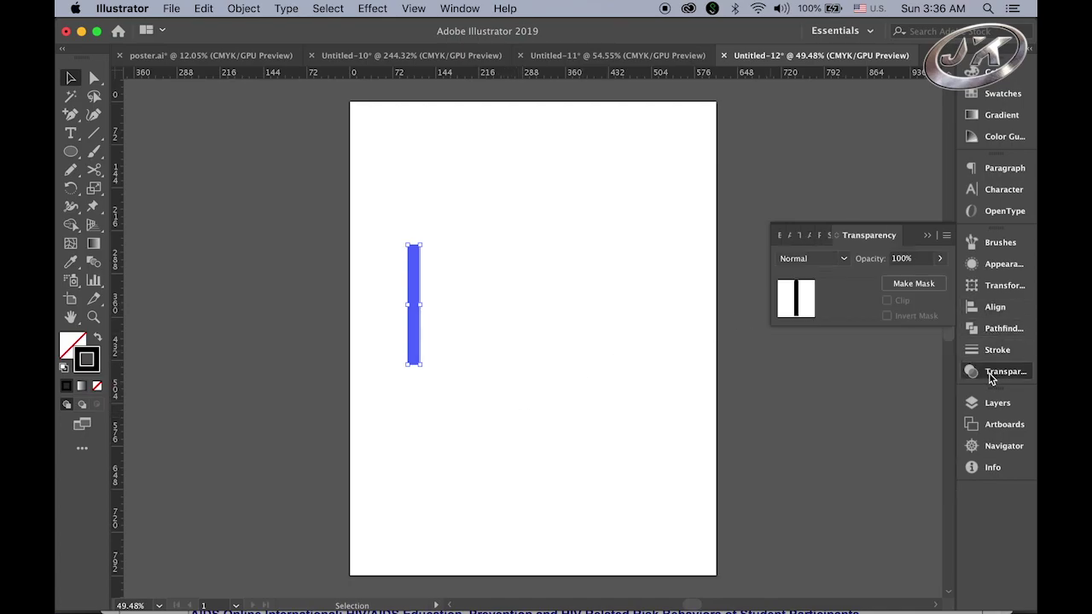
{"action": "left_click", "coordinate": [906, 261]}
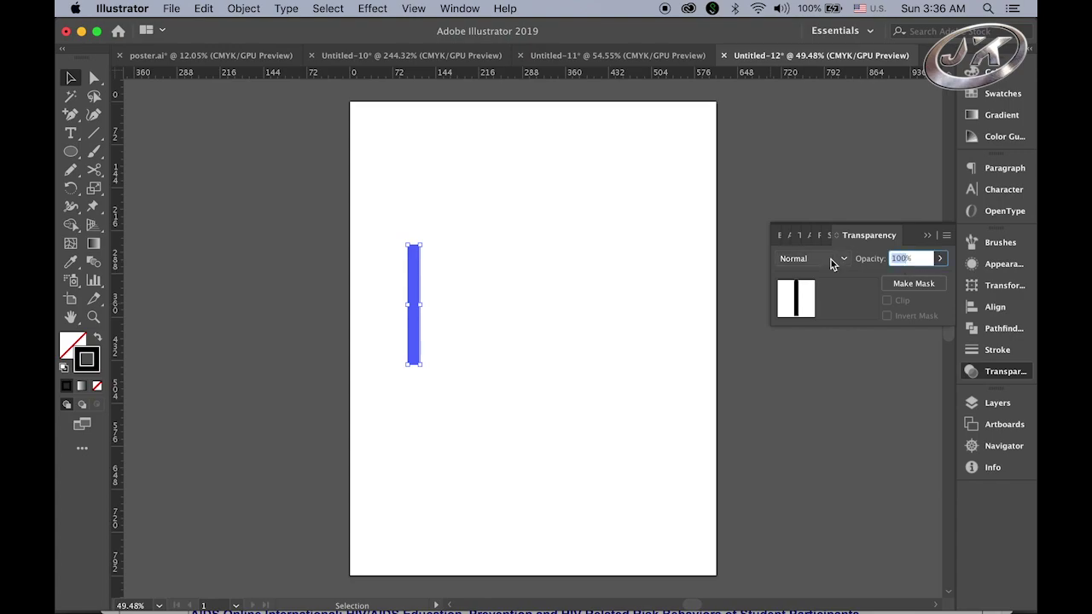
{"action": "type", "text": "50"}
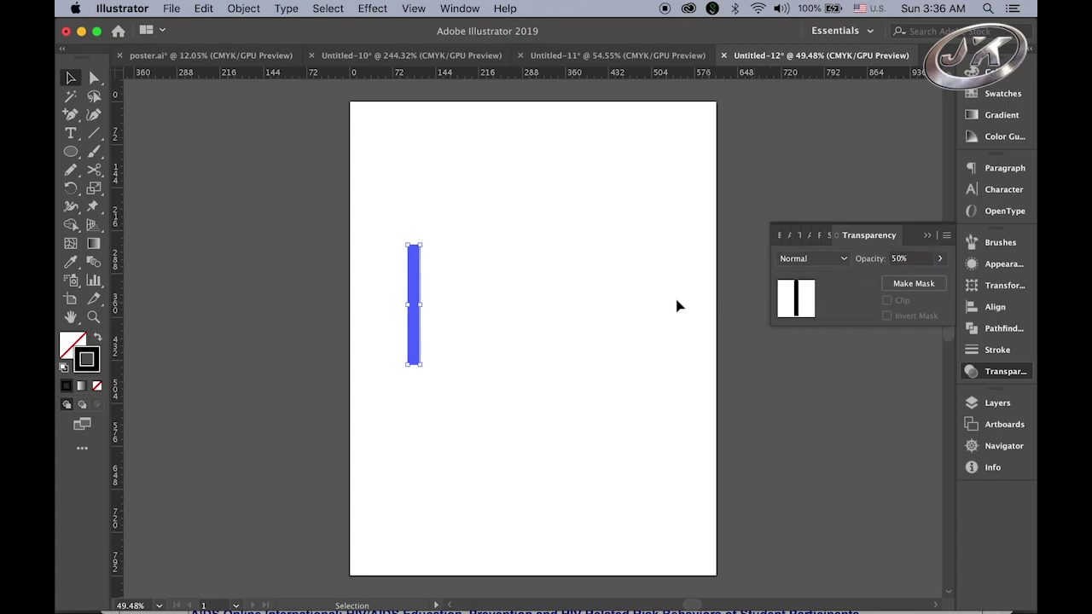
{"action": "left_click", "coordinate": [579, 296]}
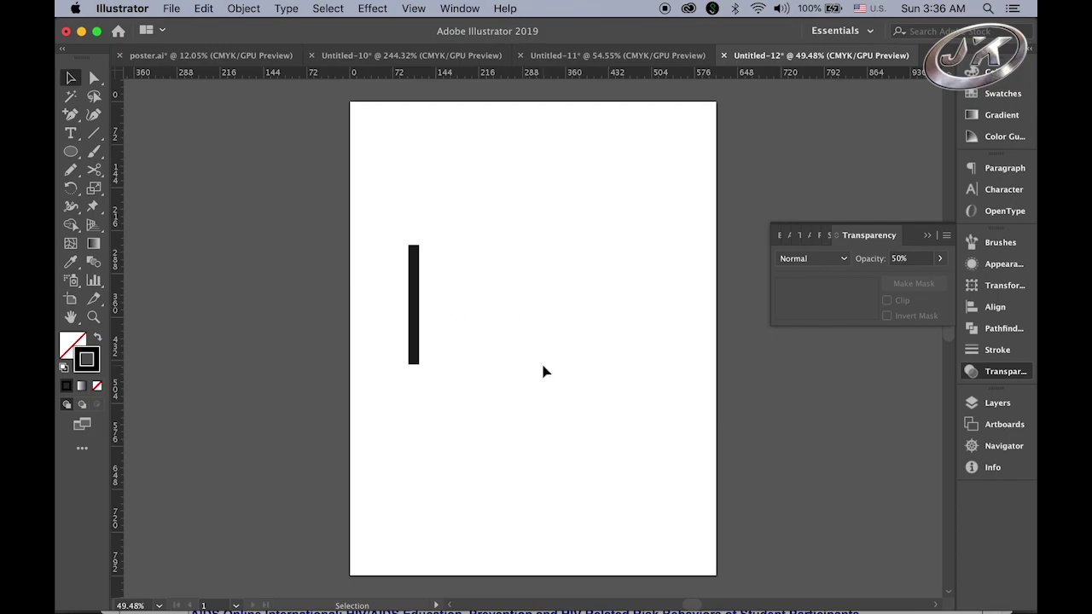
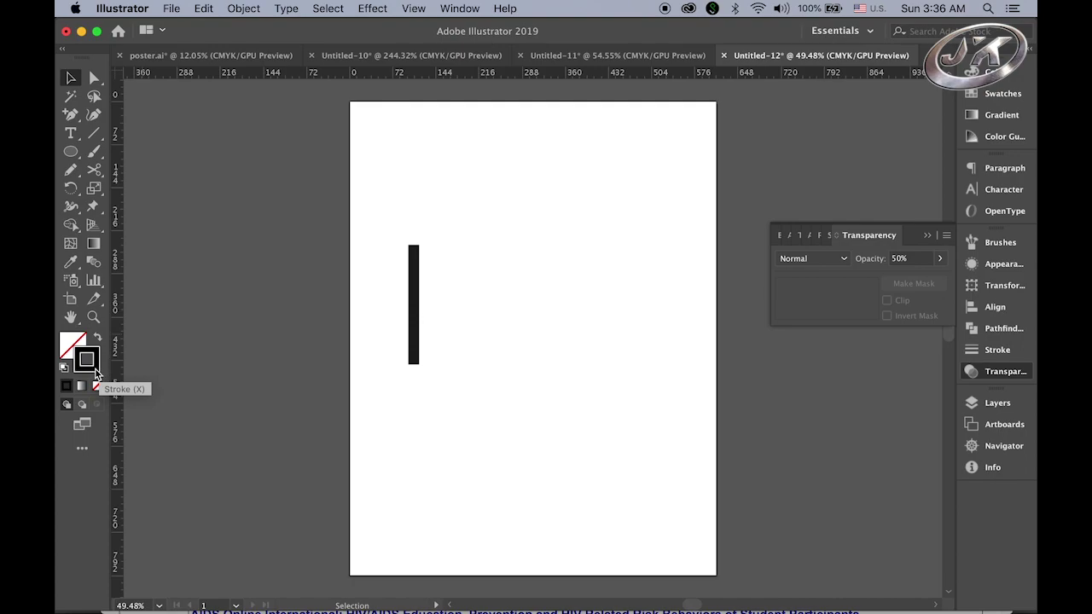
Step: Draw a tall, narrow ellipse beside the bar, spanning almost the full height of the page
{"action": "left_click", "coordinate": [93, 355]}
{"action": "left_click", "coordinate": [71, 152]}
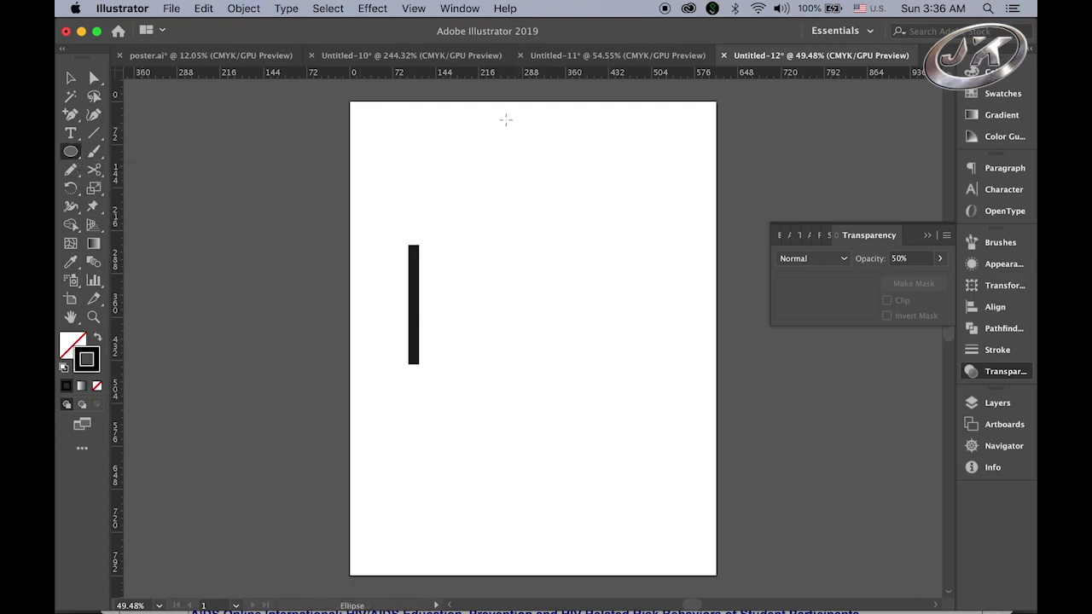
{"action": "left_click_drag", "start_coordinate": [487, 116], "coordinate": [672, 561]}
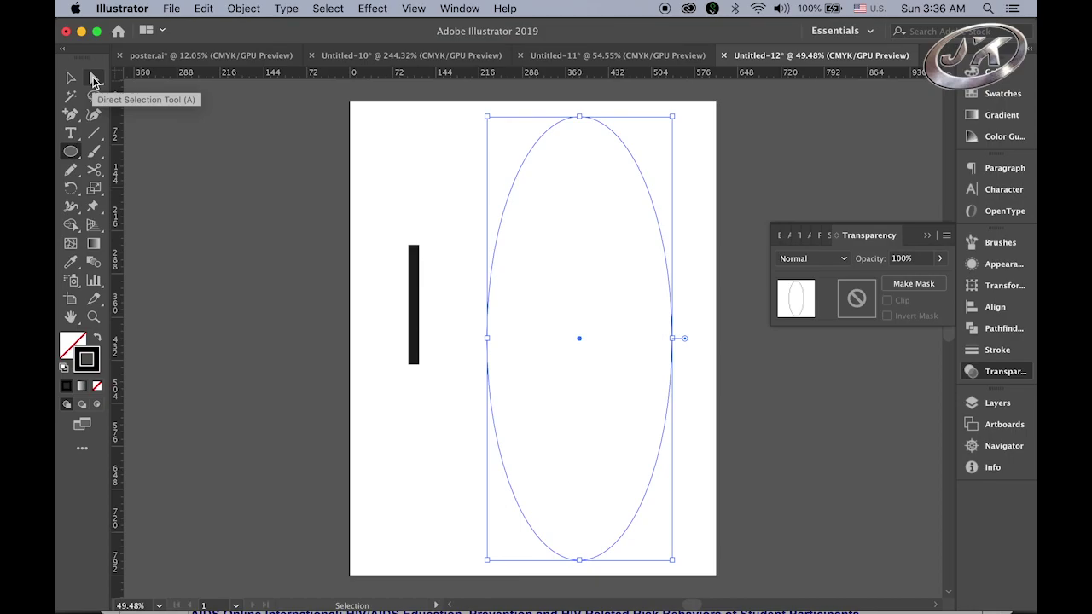
Step: Collapse the direction handles of the ellipse's top and bottom anchors onto their anchors to form a pointed leaf shape
{"action": "left_click", "coordinate": [94, 79]}
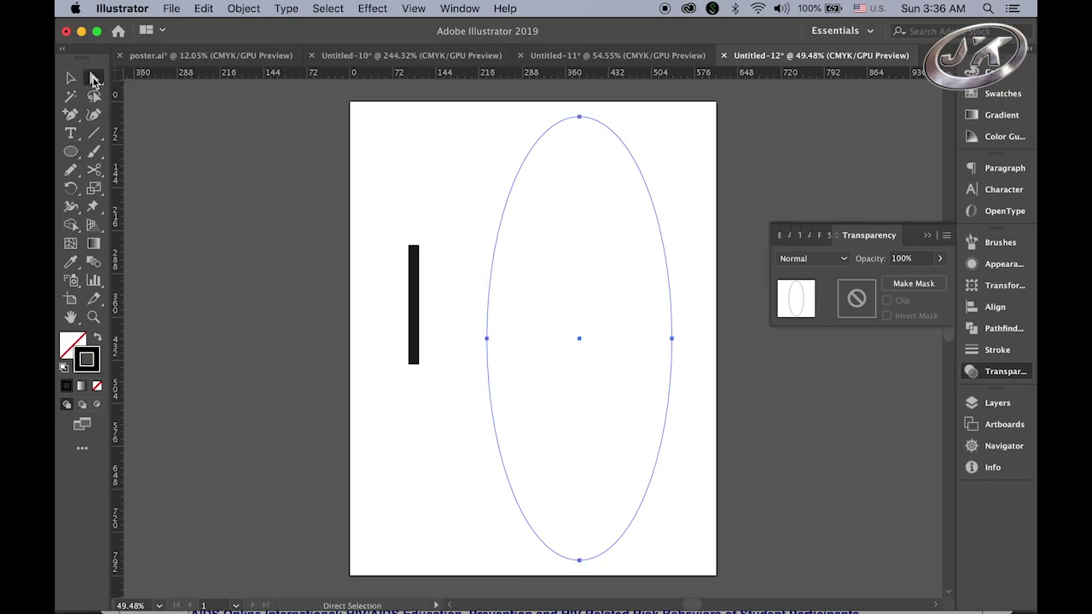
{"action": "left_click", "coordinate": [579, 117]}
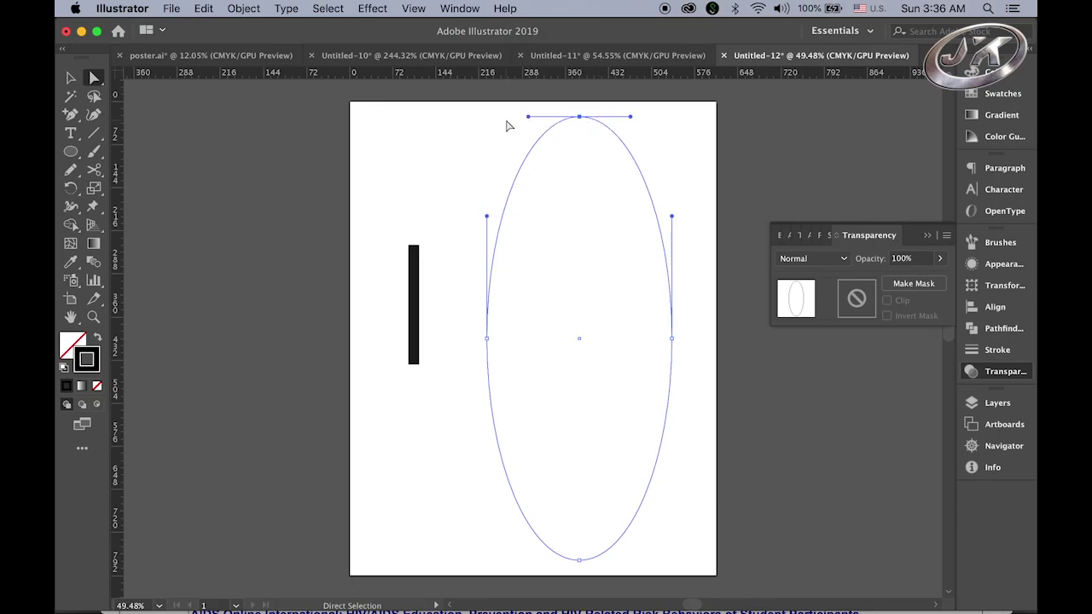
{"action": "left_click_drag", "start_coordinate": [529, 116], "coordinate": [584, 121]}
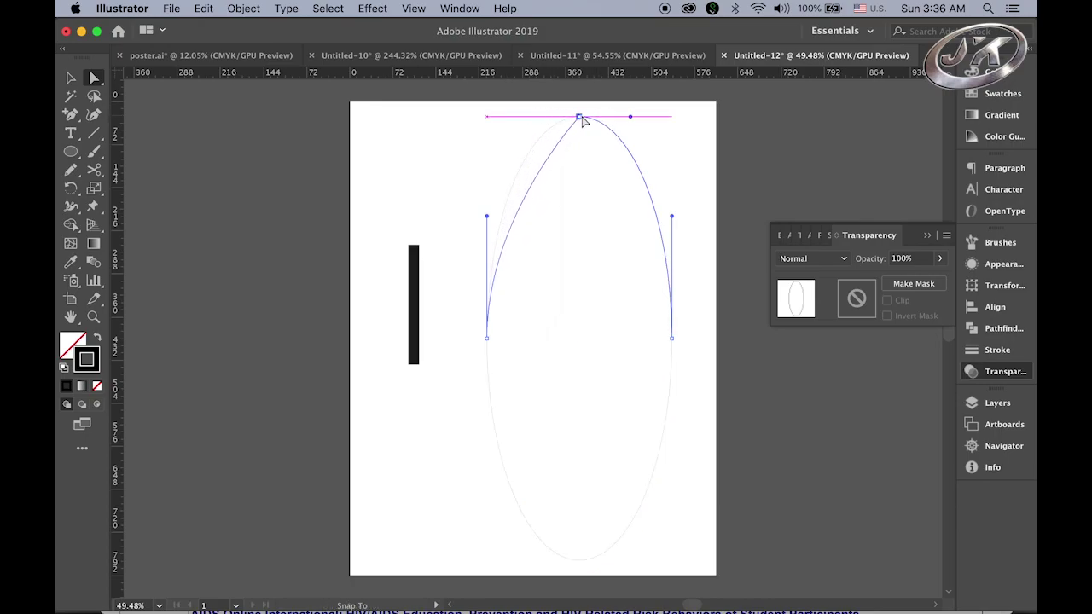
{"action": "left_click_drag", "start_coordinate": [672, 117], "coordinate": [584, 126]}
{"action": "left_click", "coordinate": [580, 560]}
{"action": "left_click_drag", "start_coordinate": [529, 562], "coordinate": [579, 560]}
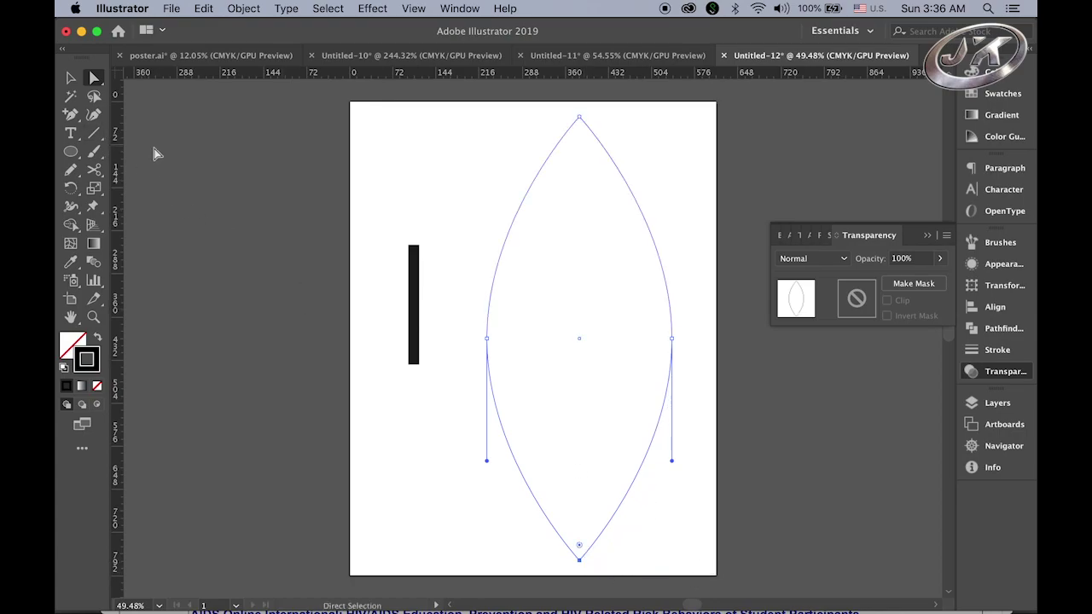
Step: Add four anchor points to the leaf outline, one on each side near its upper and lower tips
{"action": "left_click", "coordinate": [68, 119]}
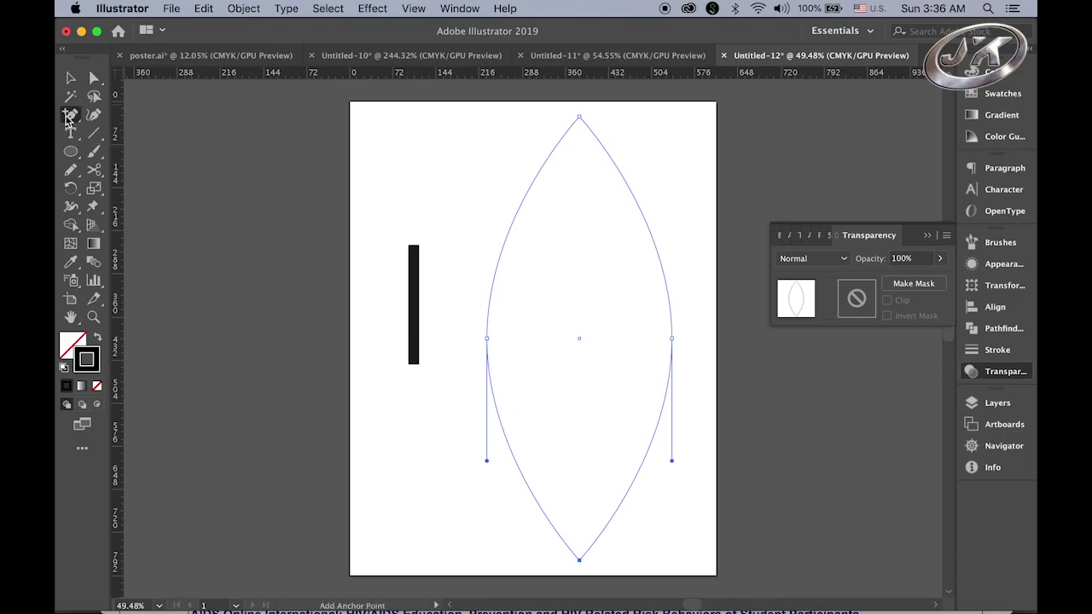
{"action": "left_click", "coordinate": [545, 162]}
{"action": "left_click", "coordinate": [628, 185]}
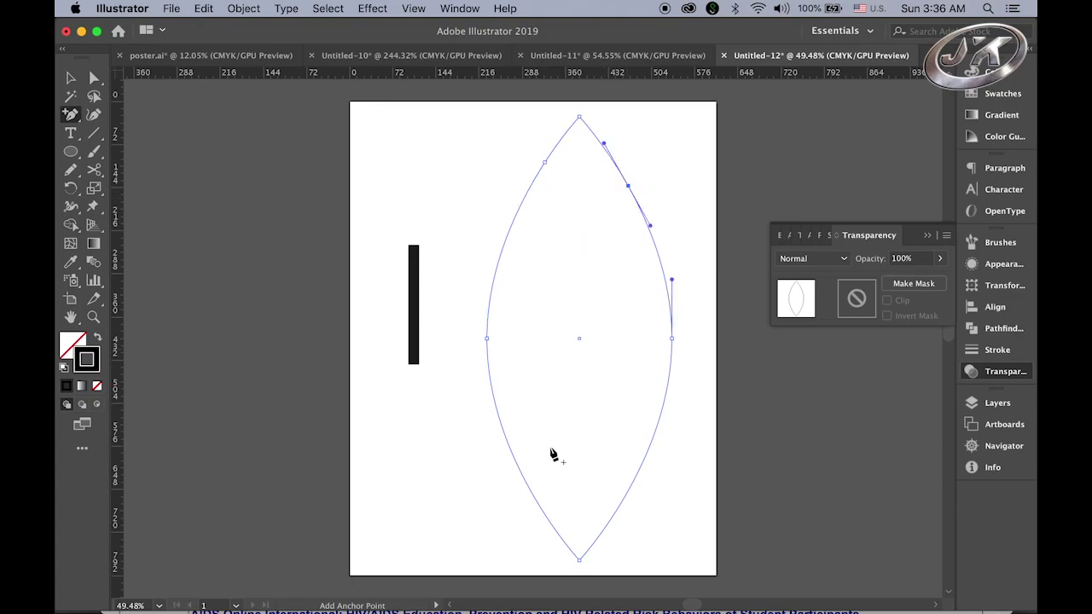
{"action": "left_click", "coordinate": [613, 515]}
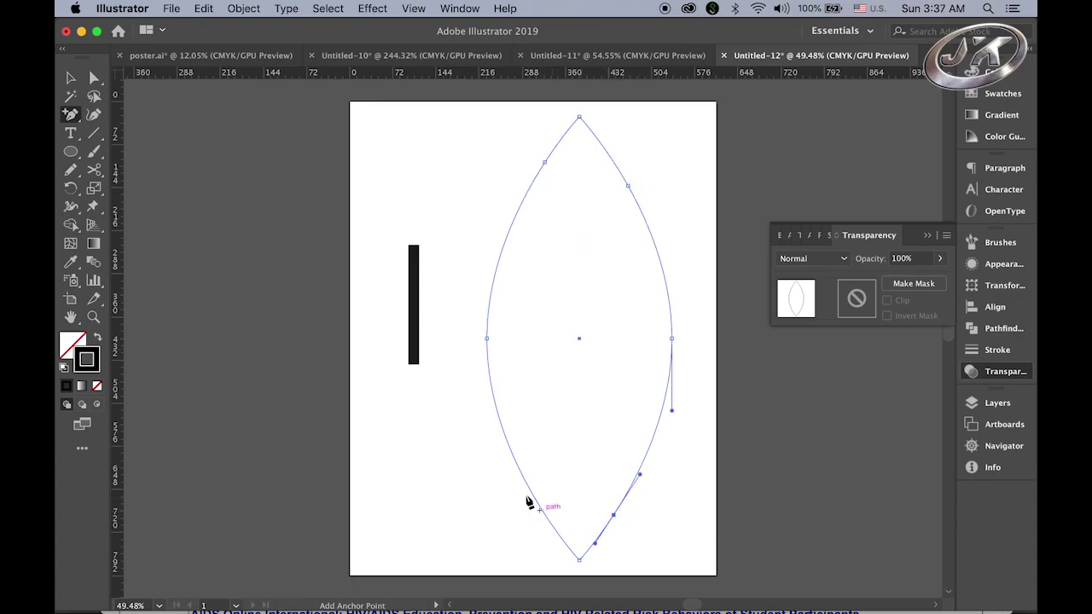
{"action": "left_click", "coordinate": [526, 484]}
Step: Cross the leaf's two side anchors, moving the left one up to the right side and the right one down to the left
{"action": "left_click", "coordinate": [94, 78]}
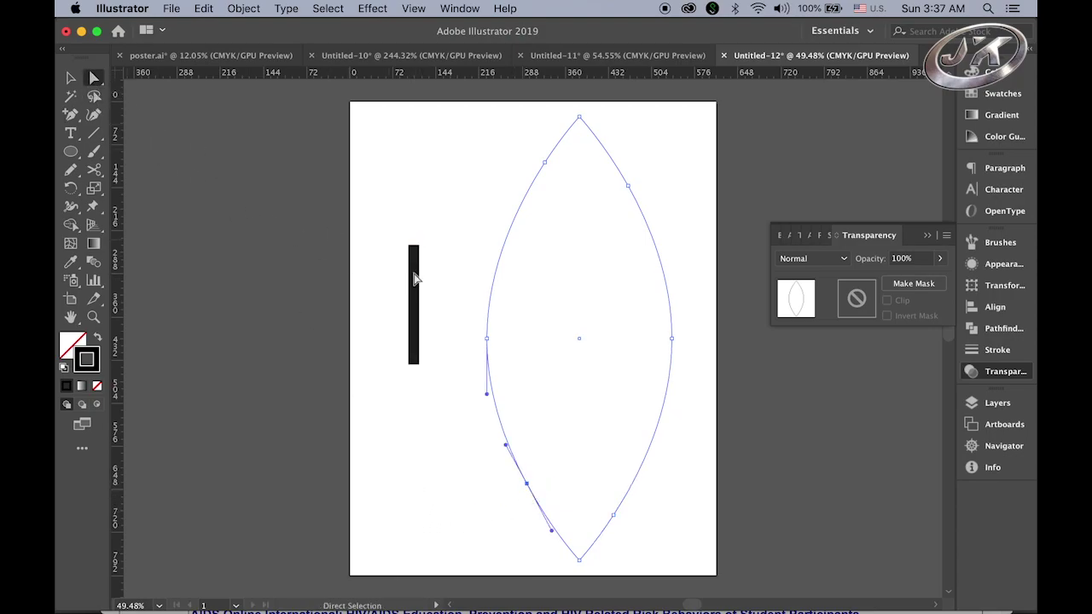
{"action": "left_click", "coordinate": [489, 340]}
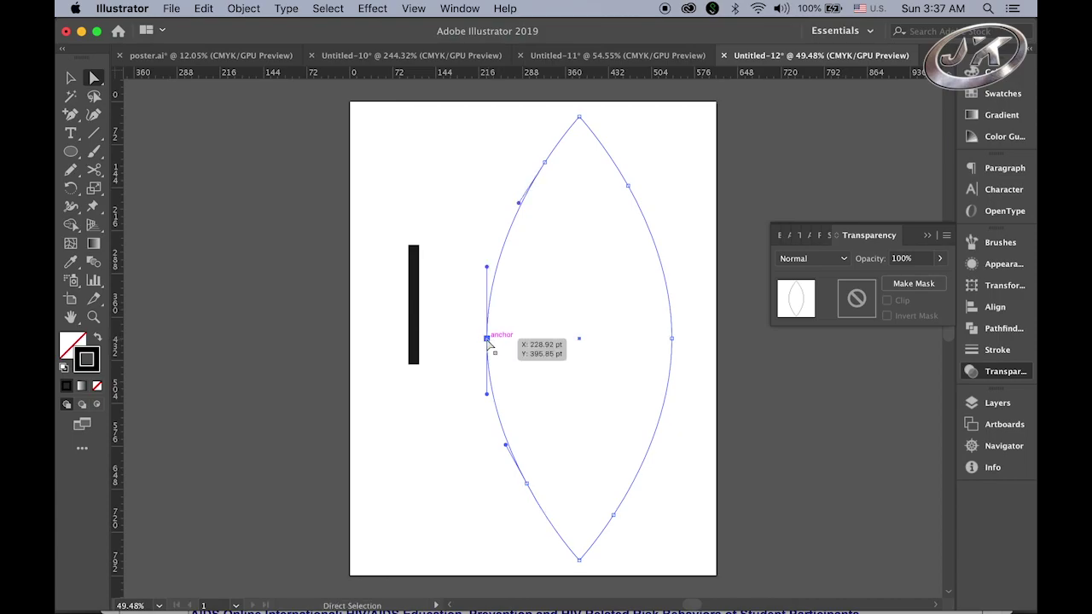
{"action": "left_click_drag", "start_coordinate": [487, 339], "coordinate": [678, 274]}
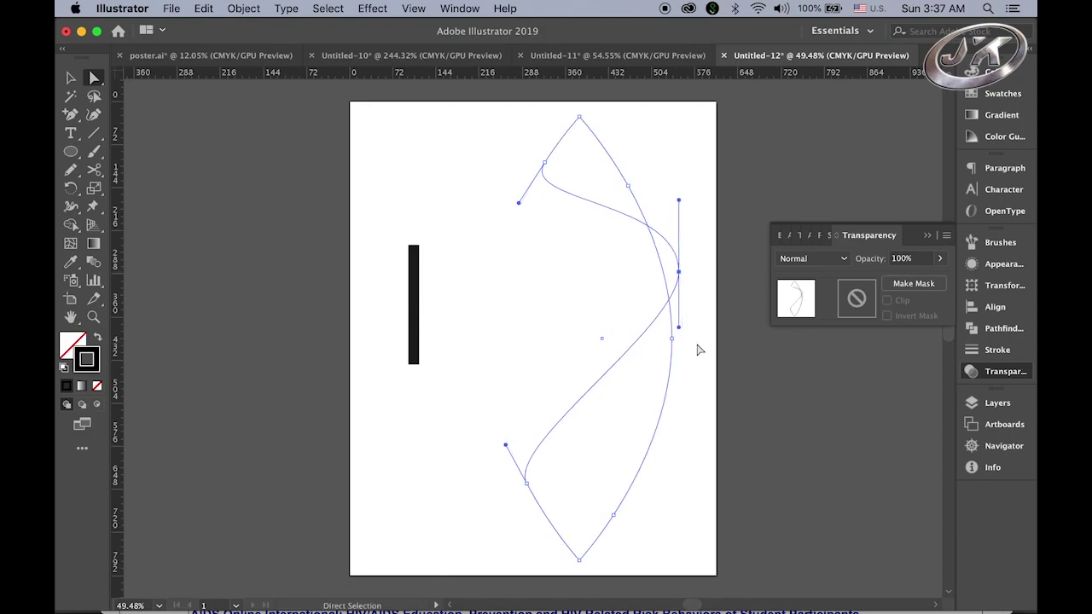
{"action": "left_click_drag", "start_coordinate": [673, 339], "coordinate": [469, 393]}
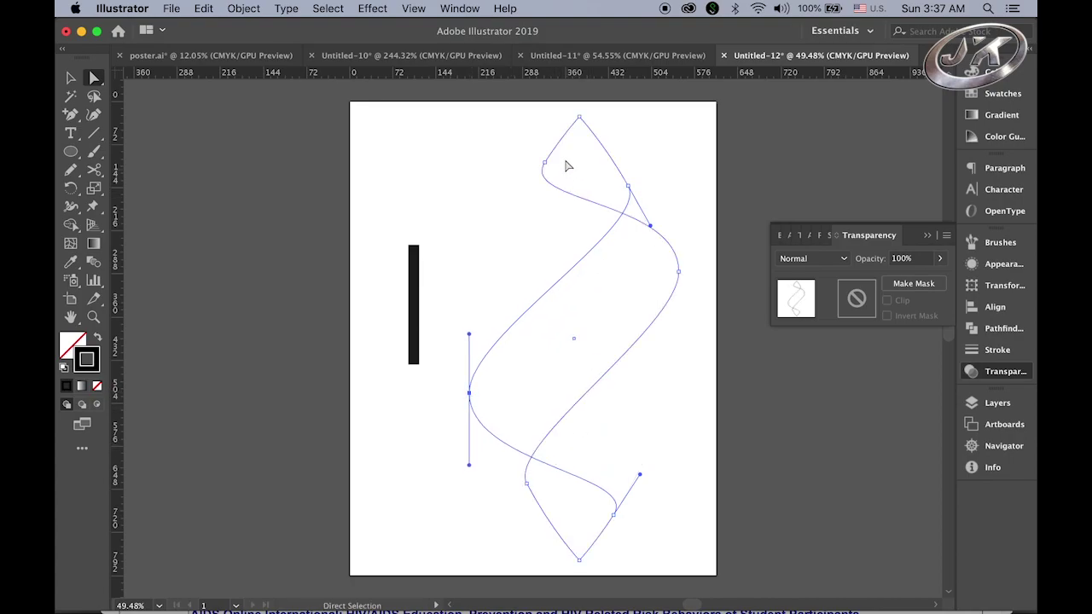
Step: Shift the top tip right, the bottom tip left and their left-hand neighbouring anchors inward to refine the twisted outline, and deselect it
{"action": "left_click_drag", "start_coordinate": [581, 122], "coordinate": [604, 125]}
{"action": "left_click_drag", "start_coordinate": [545, 162], "coordinate": [583, 134]}
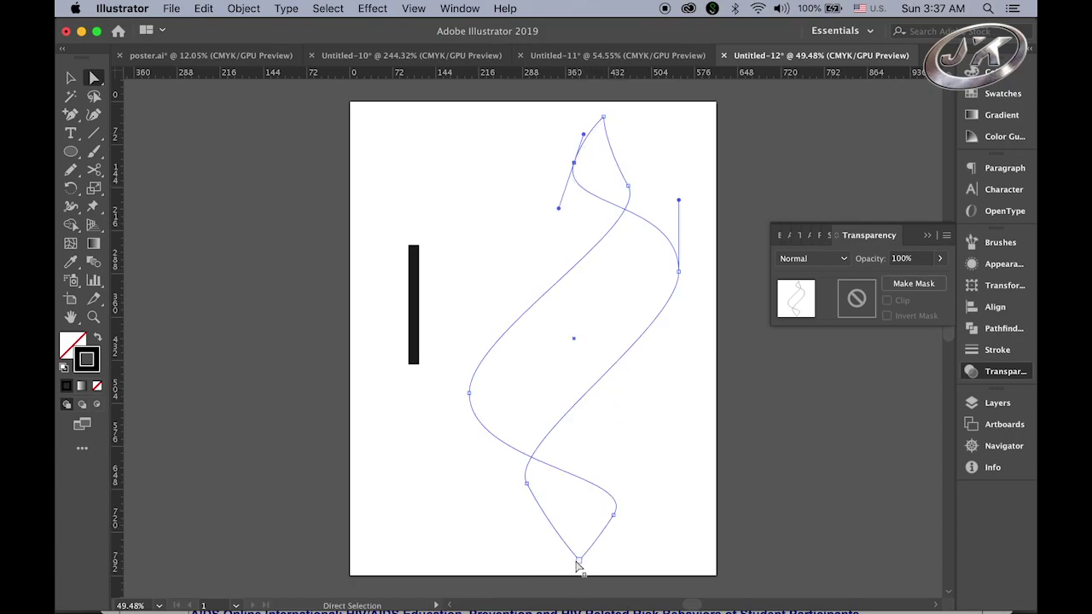
{"action": "left_click_drag", "start_coordinate": [581, 561], "coordinate": [558, 561]}
{"action": "left_click_drag", "start_coordinate": [526, 484], "coordinate": [568, 498]}
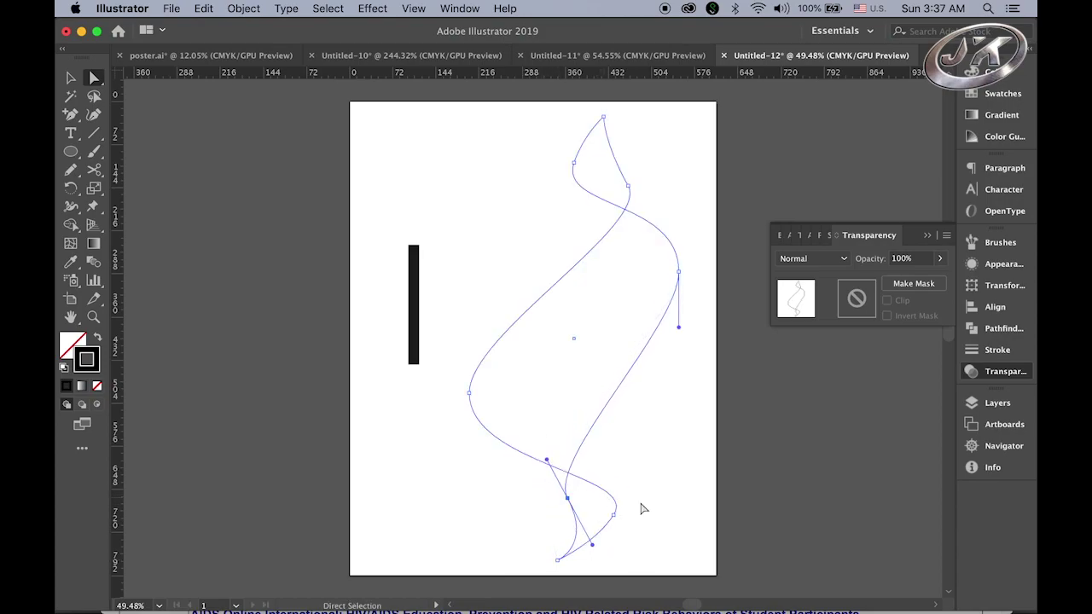
{"action": "left_click", "coordinate": [72, 77]}
{"action": "left_click", "coordinate": [228, 192]}
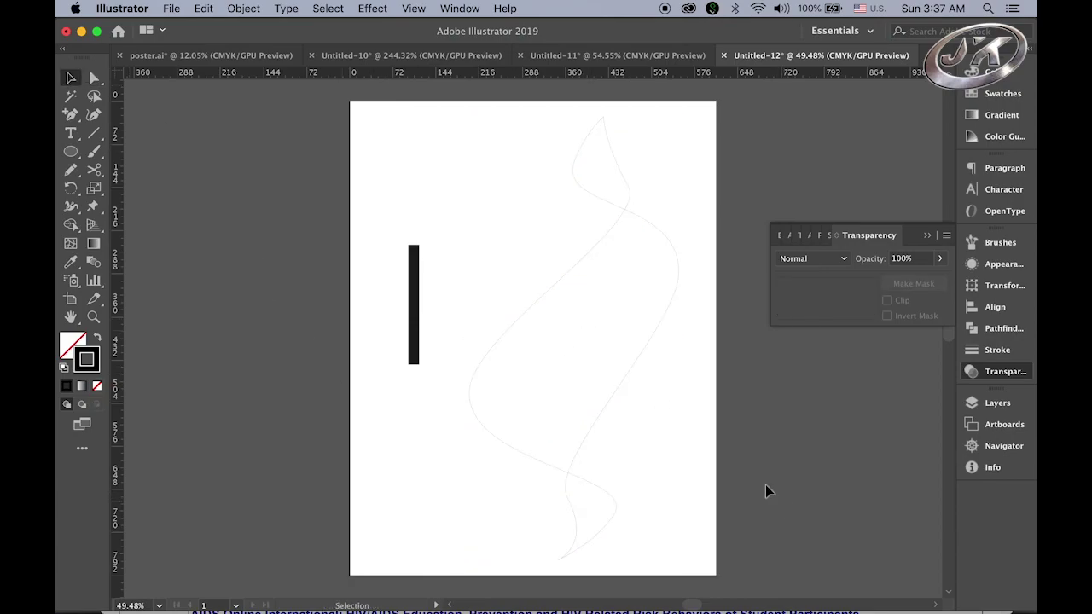
Step: Select the bar's lines together with the twisted outline and apply Envelope Distort with Make with Top Object
{"action": "mouse_move", "coordinate": [352, 150]}
{"action": "left_mouse_down"}
{"action": "mouse_move", "coordinate": [700, 478]}
{"action": "mouse_move", "coordinate": [705, 534]}
{"action": "left_mouse_up"}
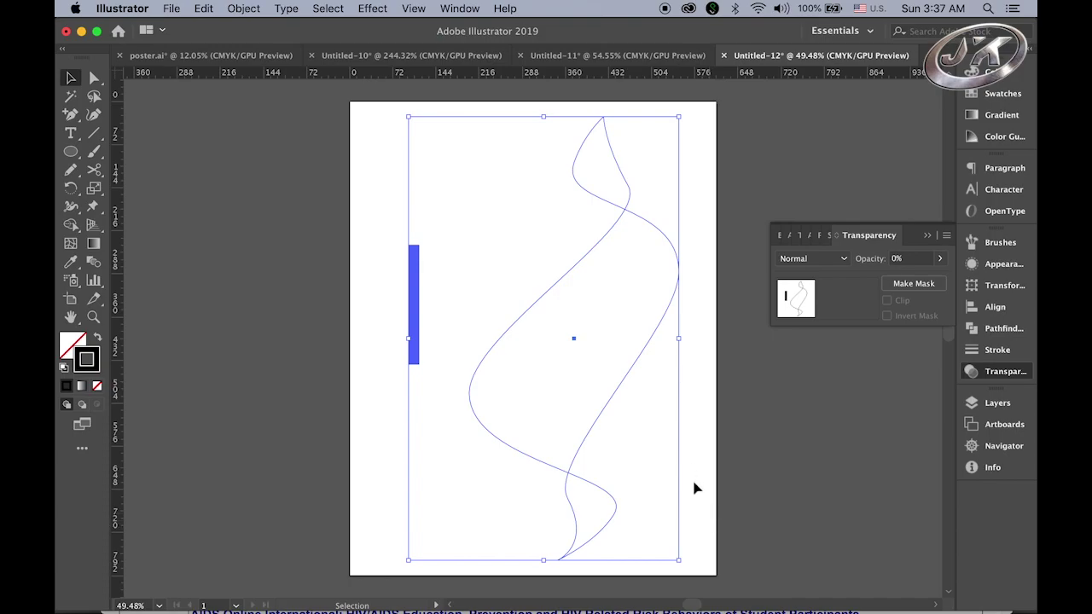
{"action": "left_click", "coordinate": [244, 9]}
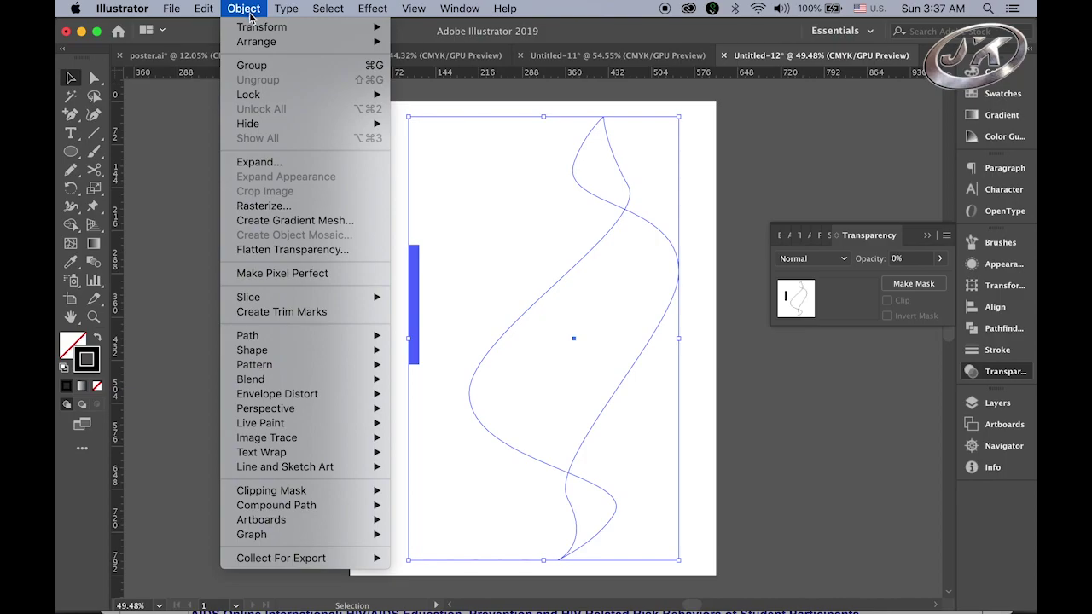
{"action": "mouse_move", "coordinate": [351, 397]}
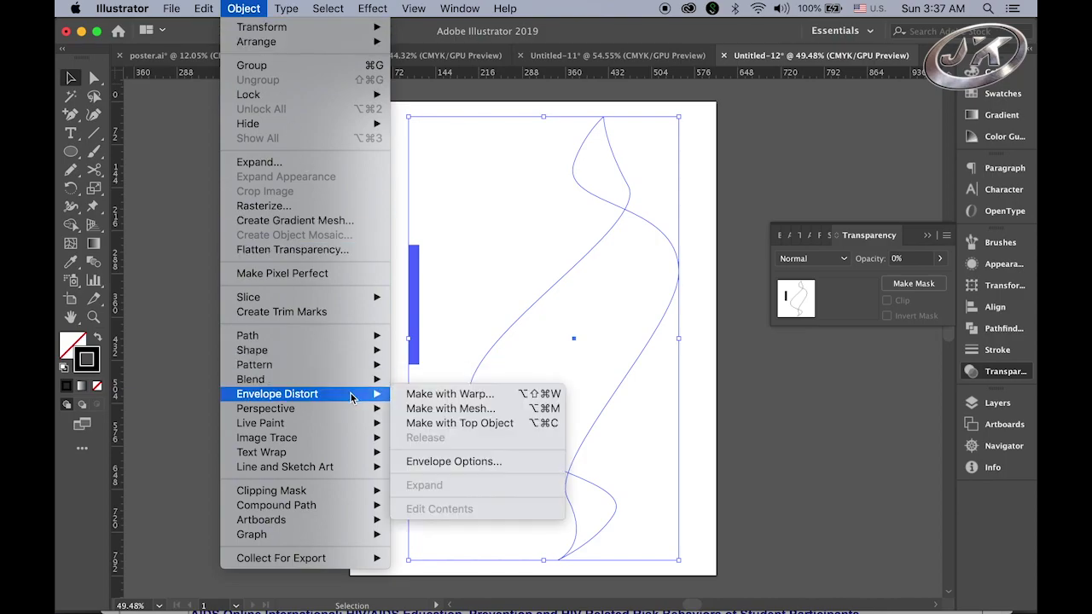
{"action": "left_click", "coordinate": [474, 424]}
{"action": "left_click", "coordinate": [253, 323]}
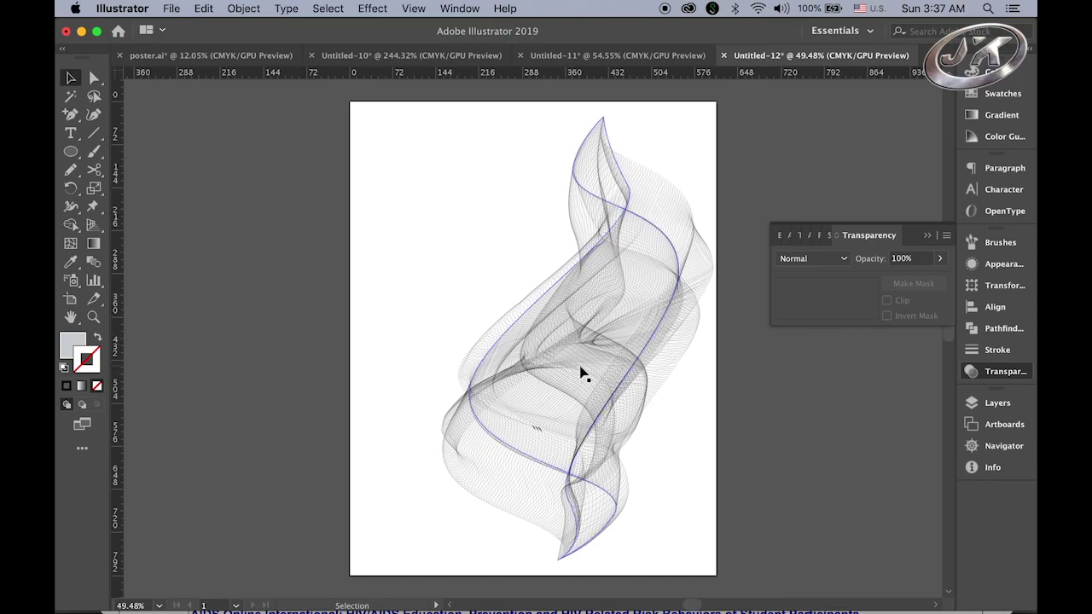
Step: Move the mesh artwork left to the middle of the page and deselect it
{"action": "left_click_drag", "start_coordinate": [588, 361], "coordinate": [532, 360]}
{"action": "left_click_drag", "start_coordinate": [695, 394], "coordinate": [695, 394]}
{"action": "left_click", "coordinate": [673, 412]}
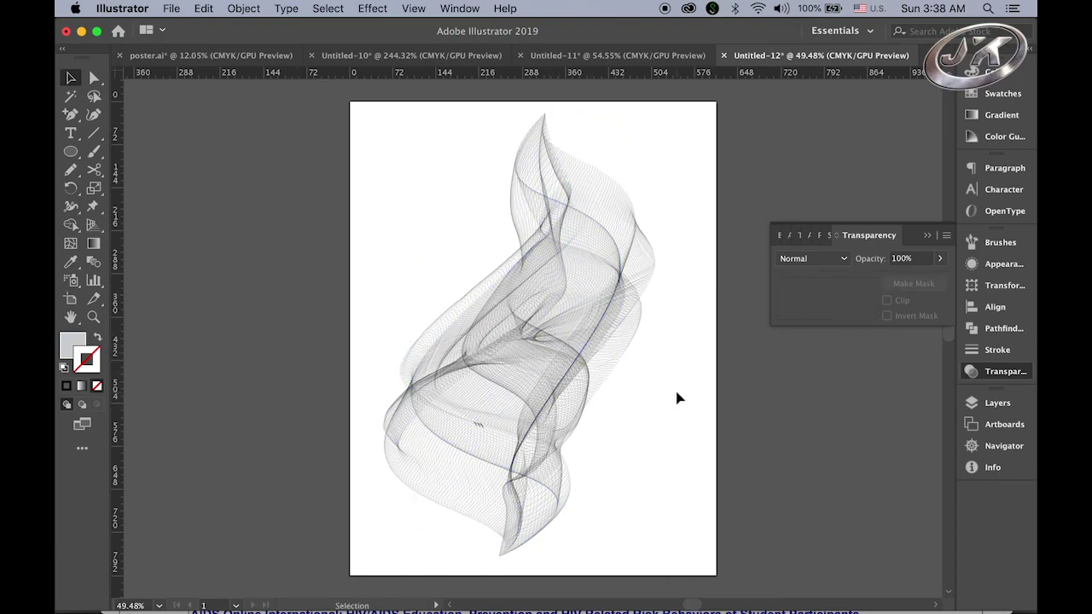
Step: Examine the fine lines in the middle of the mesh artwork up close
{"action": "left_click_drag", "start_coordinate": [495, 298], "coordinate": [852, 495]}
{"action": "left_click_drag", "start_coordinate": [785, 455], "coordinate": [558, 463]}
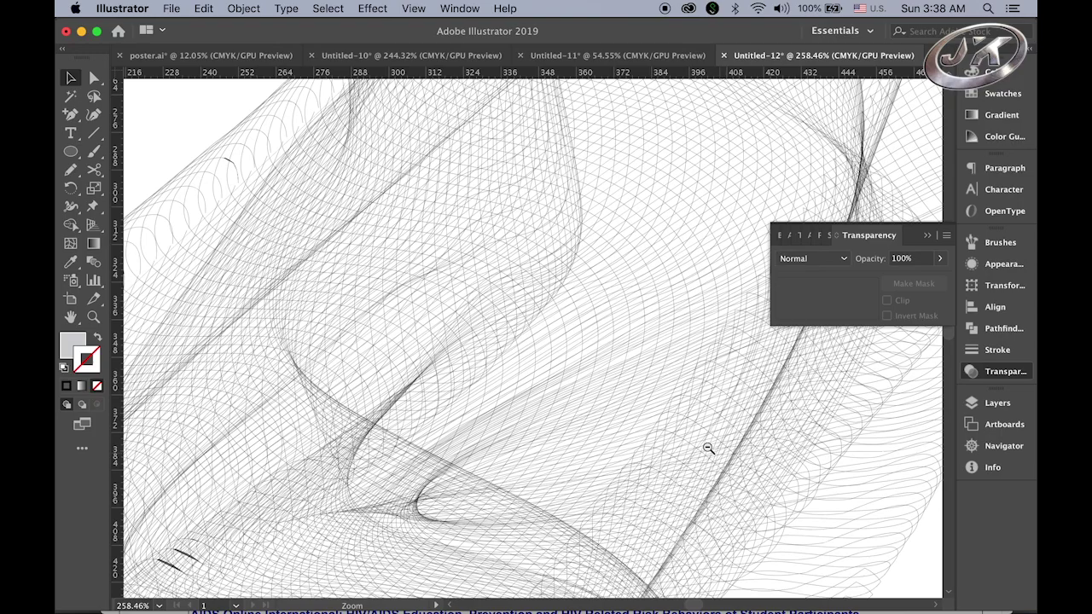
{"action": "scroll", "coordinate": [698, 450], "scroll_direction": "down", "scroll_amount": 5}
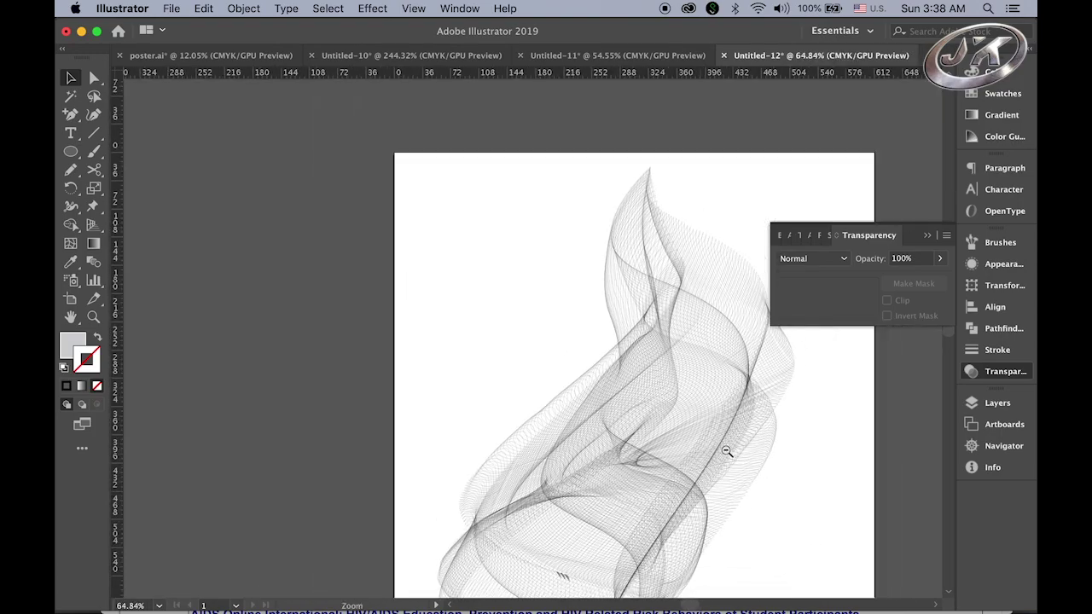
{"action": "scroll", "coordinate": [724, 445], "scroll_direction": "down", "scroll_amount": 2}
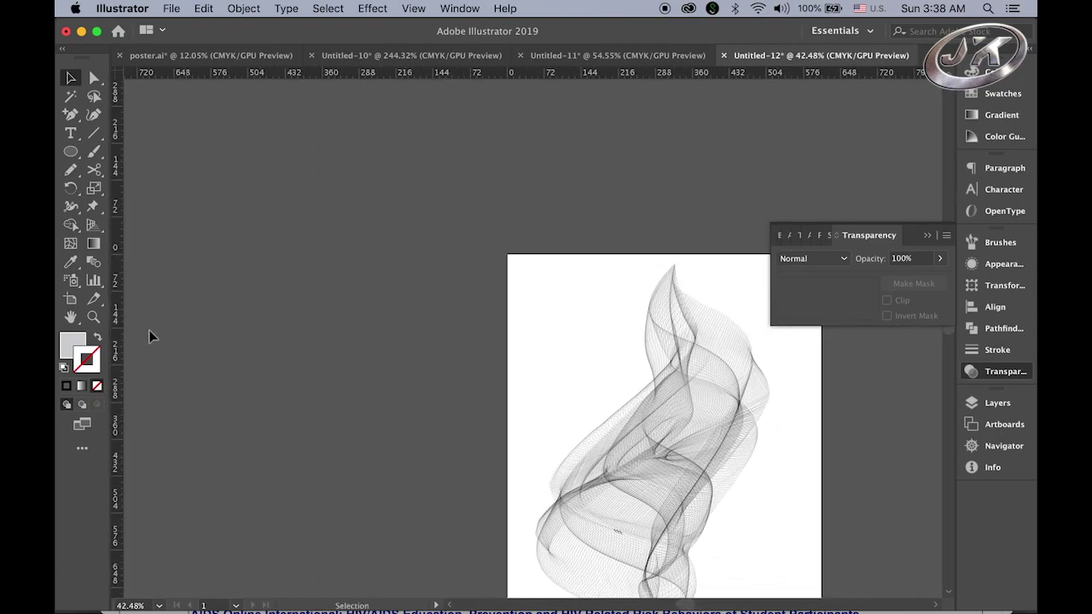
Step: Save the mesh artwork as a new Art Brush in the brush library with the default options
{"action": "double_click", "coordinate": [71, 317]}
{"action": "left_click", "coordinate": [70, 77]}
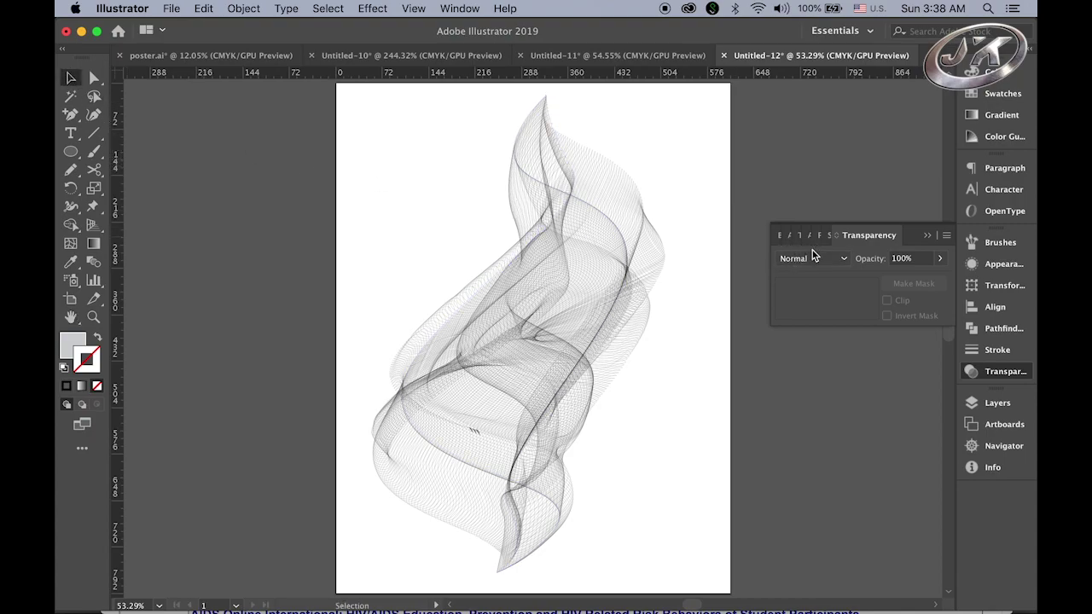
{"action": "left_click", "coordinate": [1000, 243]}
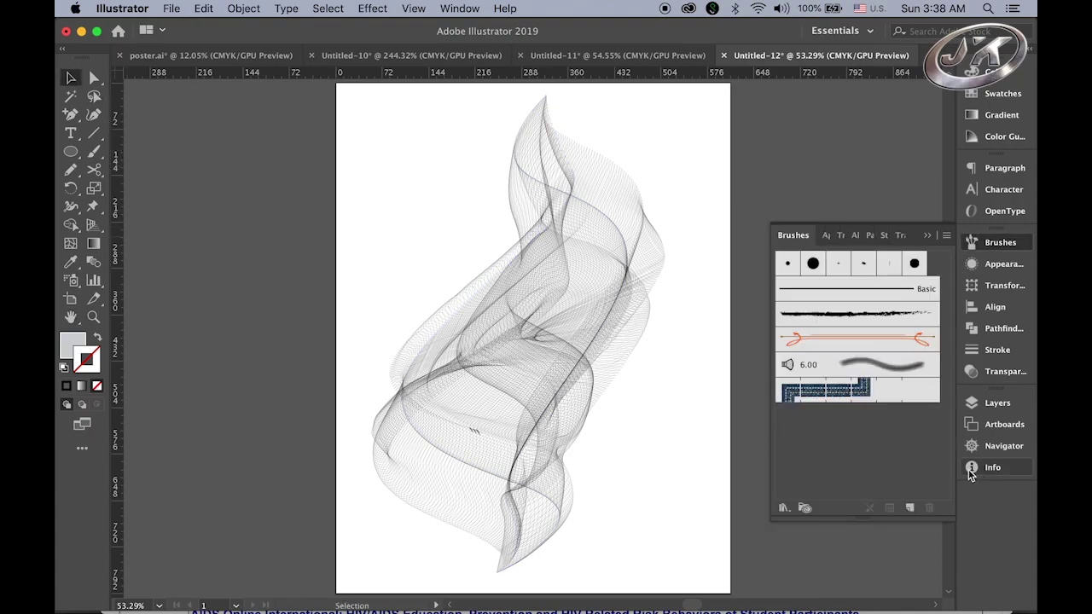
{"action": "left_click", "coordinate": [531, 337]}
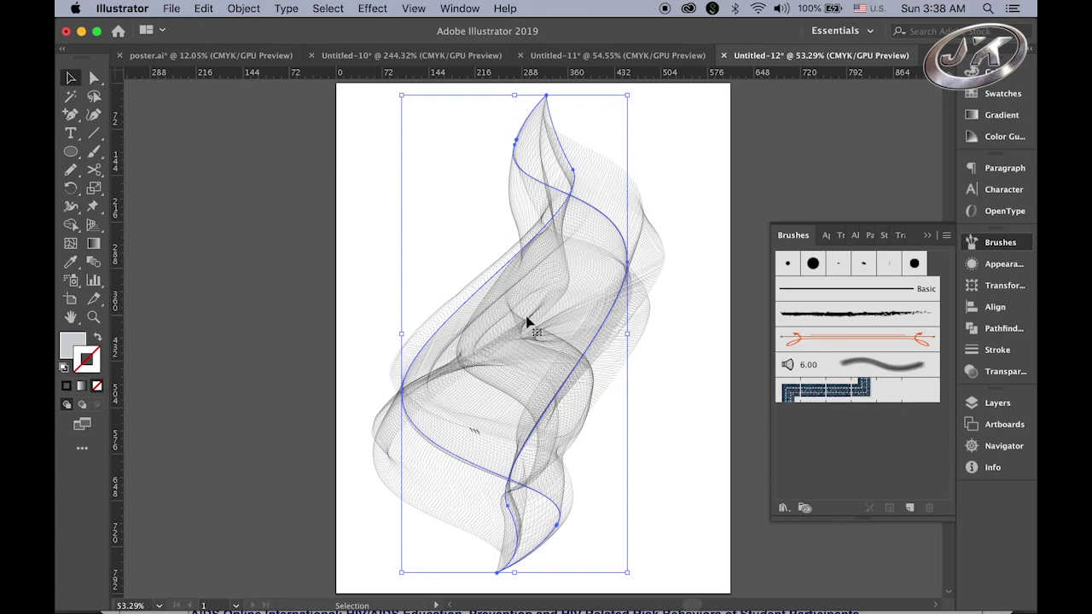
{"action": "left_click_drag", "start_coordinate": [519, 317], "coordinate": [855, 454]}
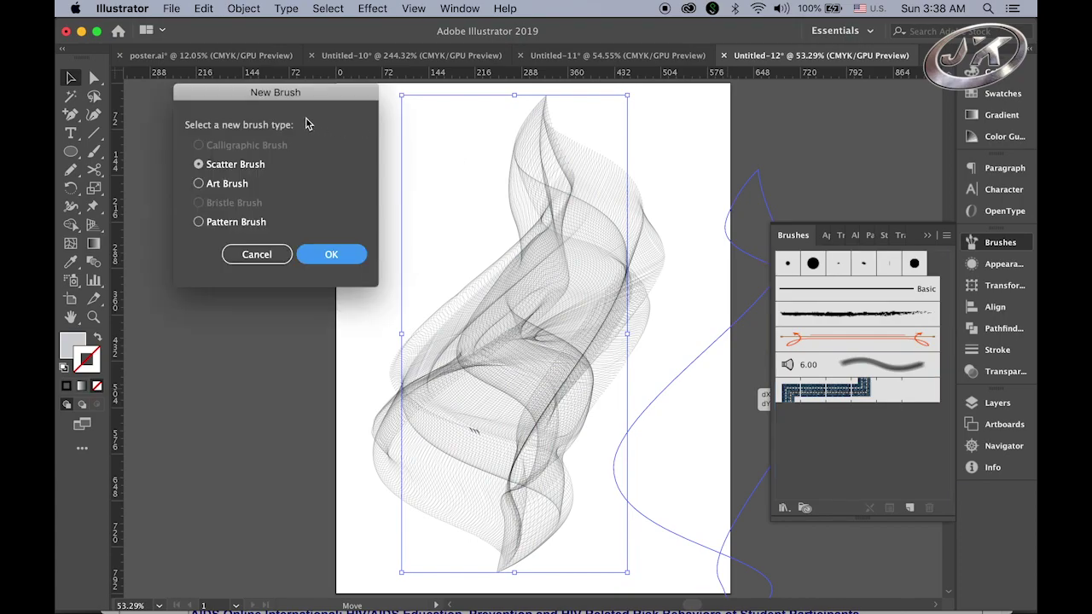
{"action": "left_click", "coordinate": [198, 184]}
{"action": "left_click", "coordinate": [346, 255]}
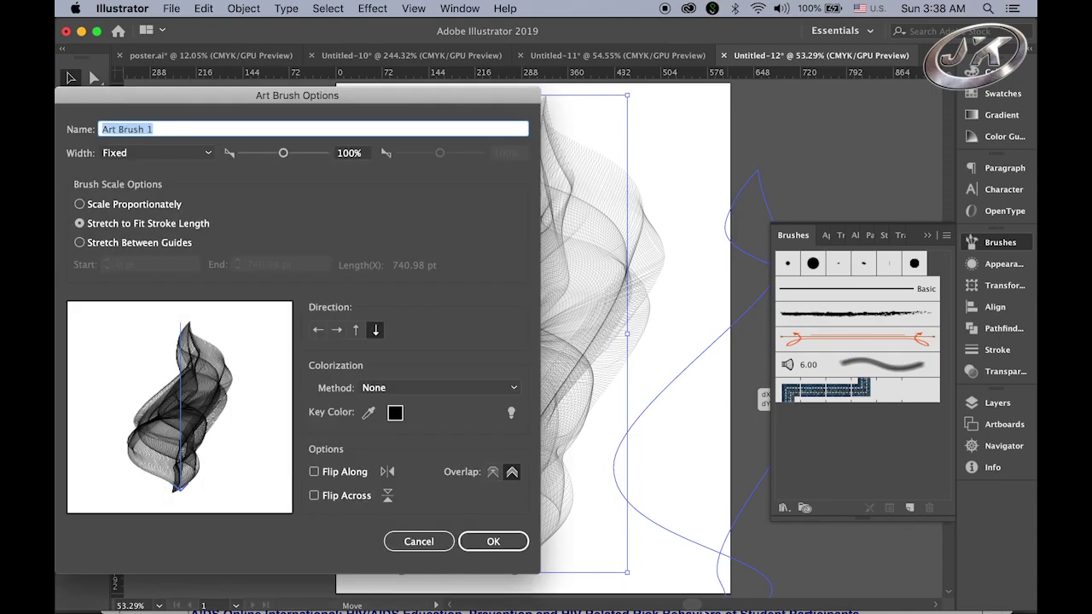
{"action": "left_click", "coordinate": [500, 541]}
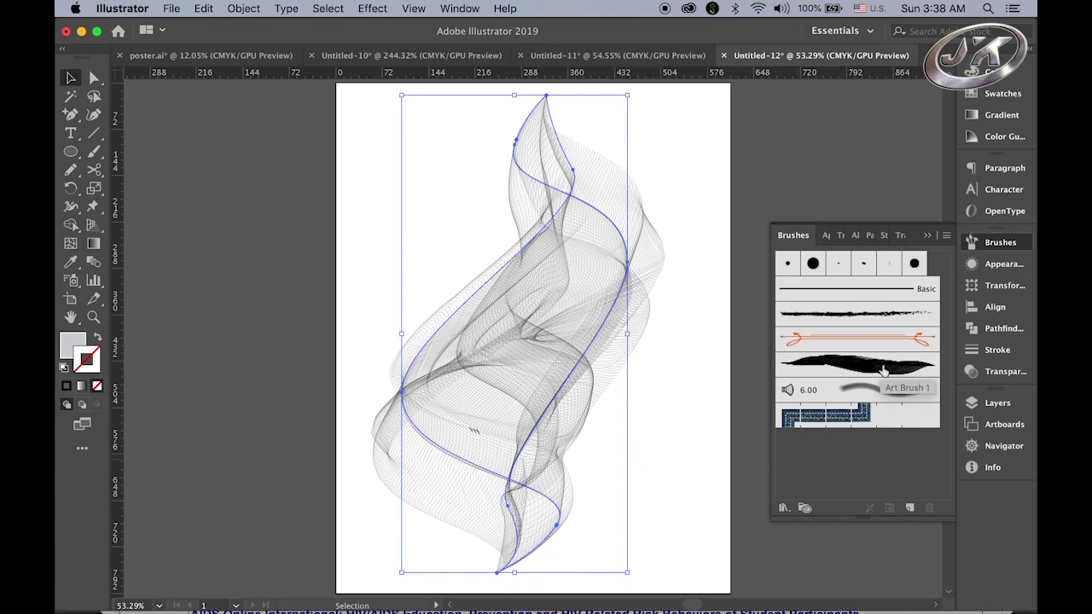
Step: Delete the mesh artwork and draw a large circle with a dark stroke and no fill around the middle of the page
{"action": "key", "text": "Delete"}
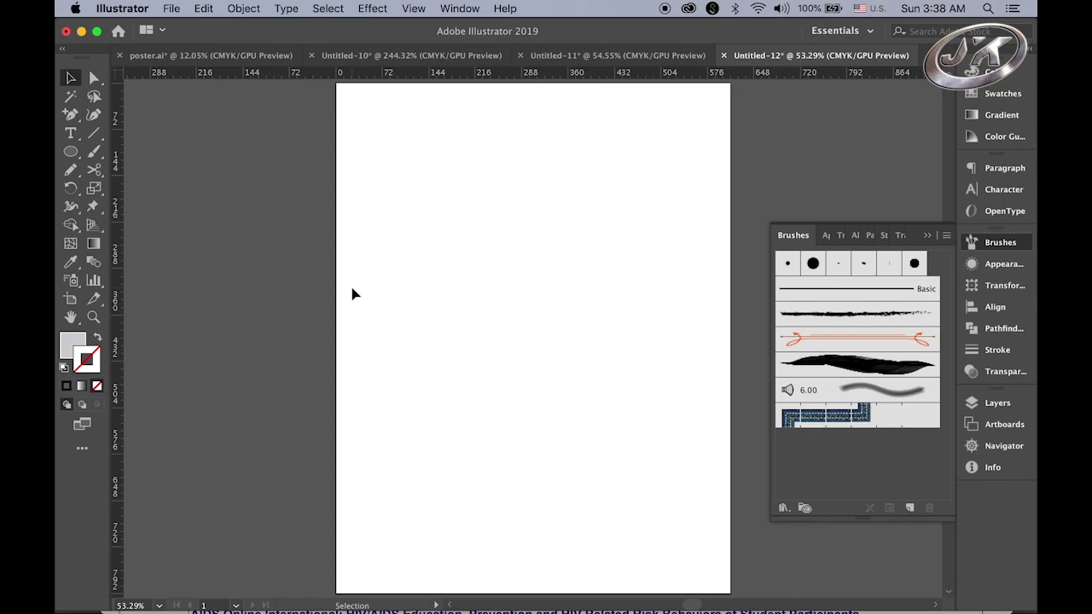
{"action": "left_click", "coordinate": [97, 339]}
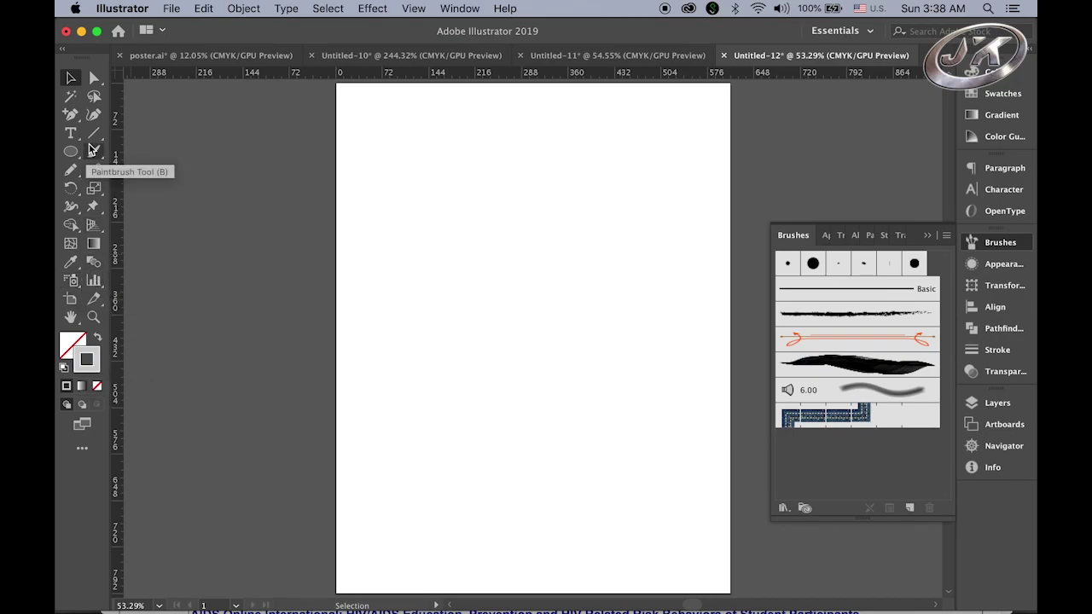
{"action": "left_click", "coordinate": [71, 151]}
{"action": "mouse_move", "coordinate": [413, 207]}
{"action": "left_mouse_down"}
{"action": "mouse_move", "coordinate": [541, 321]}
{"action": "mouse_move", "coordinate": [685, 490]}
{"action": "left_mouse_up"}
{"action": "left_click", "coordinate": [72, 78]}
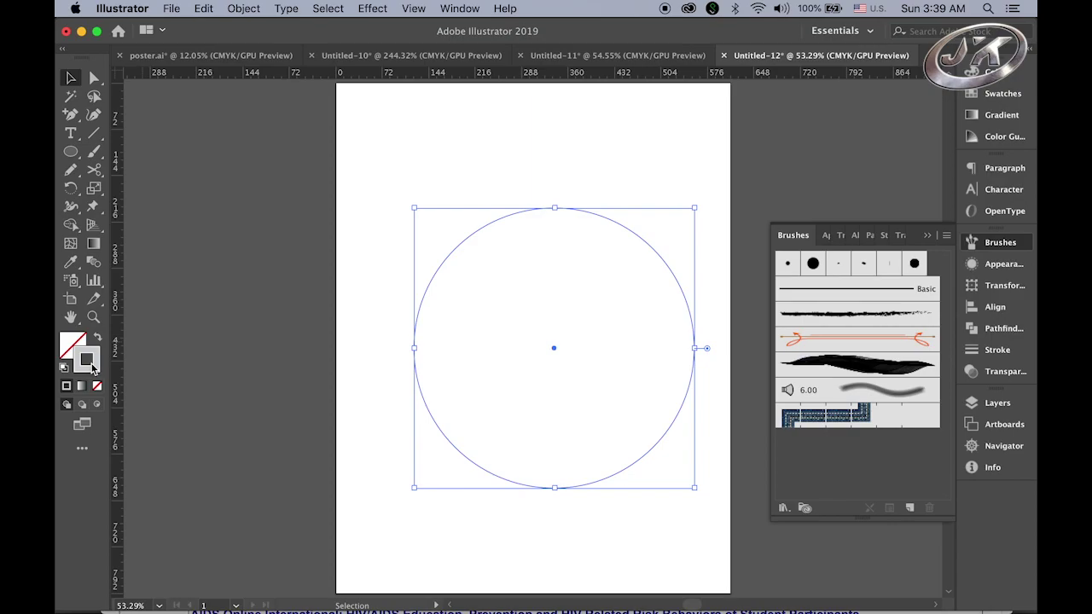
Step: Apply Art Brush 1 to the circle, shift it slightly up and to the right, and deselect it
{"action": "left_click", "coordinate": [856, 367]}
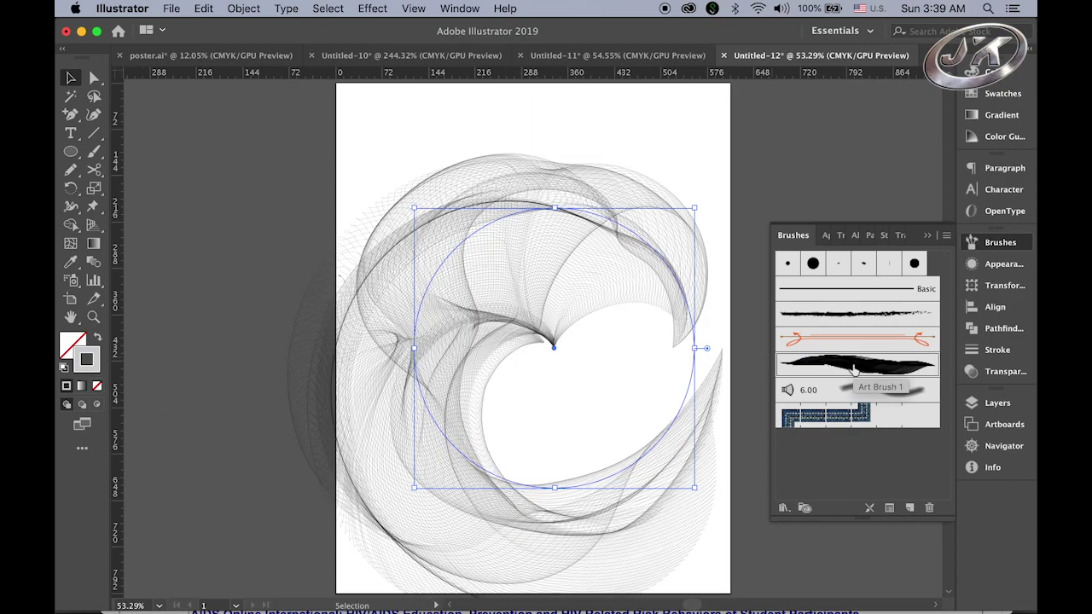
{"action": "left_click", "coordinate": [249, 239]}
{"action": "left_click_drag", "start_coordinate": [512, 329], "coordinate": [548, 296]}
{"action": "left_click", "coordinate": [191, 210]}
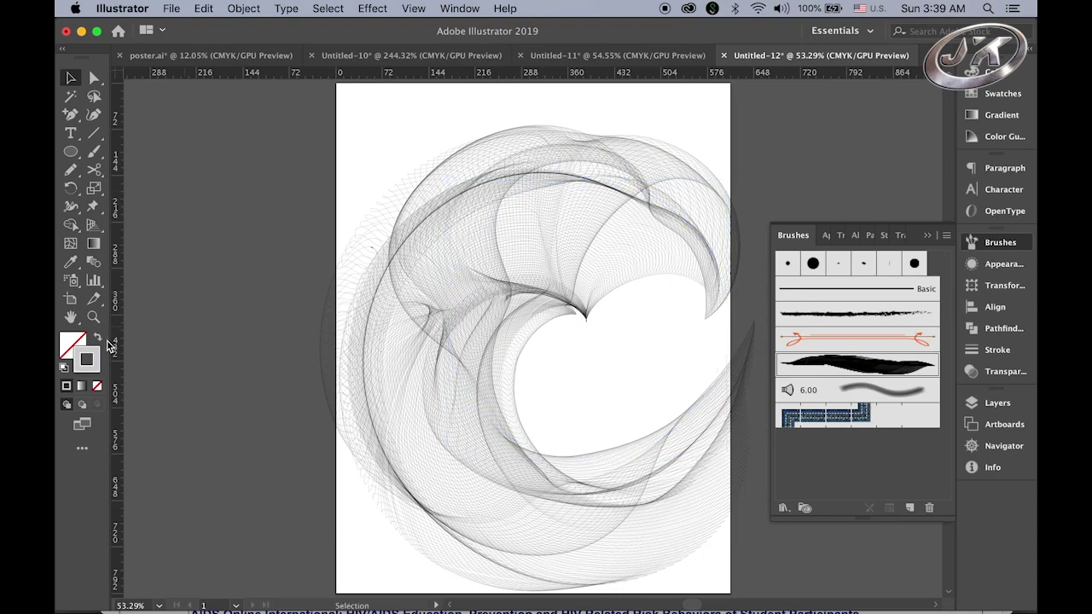
Step: Set the brushed circle's stroke weight to 3 pt and deselect it
{"action": "left_click", "coordinate": [543, 297]}
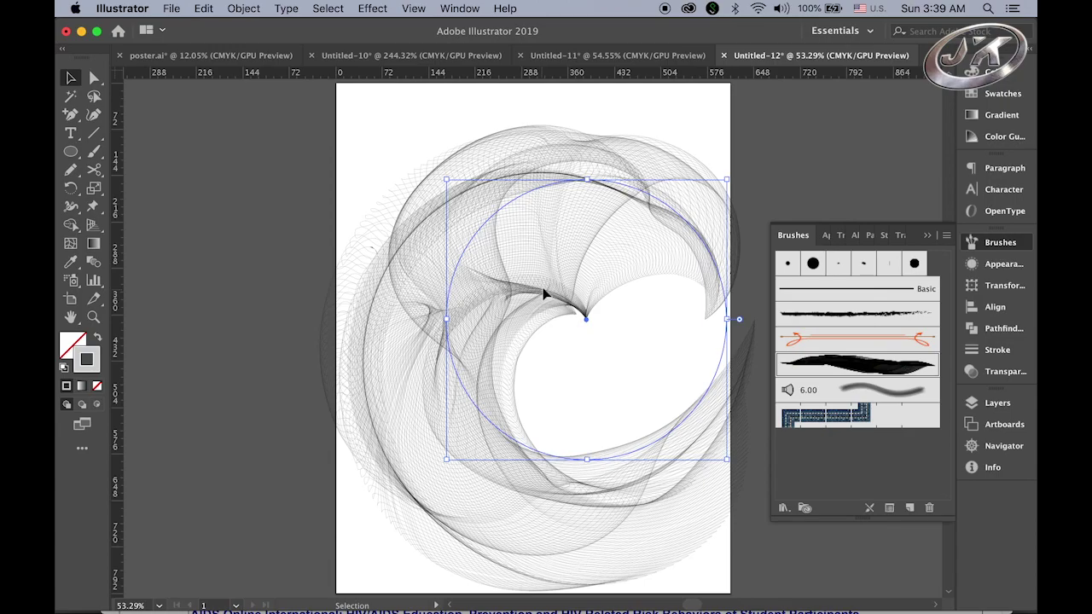
{"action": "left_click", "coordinate": [1000, 352]}
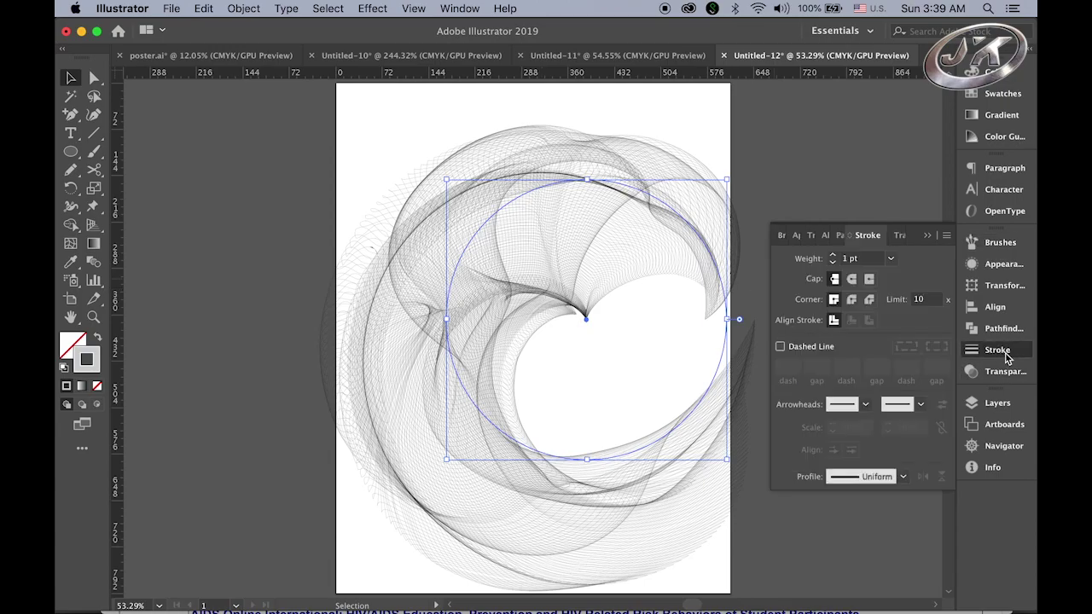
{"action": "left_click", "coordinate": [833, 257]}
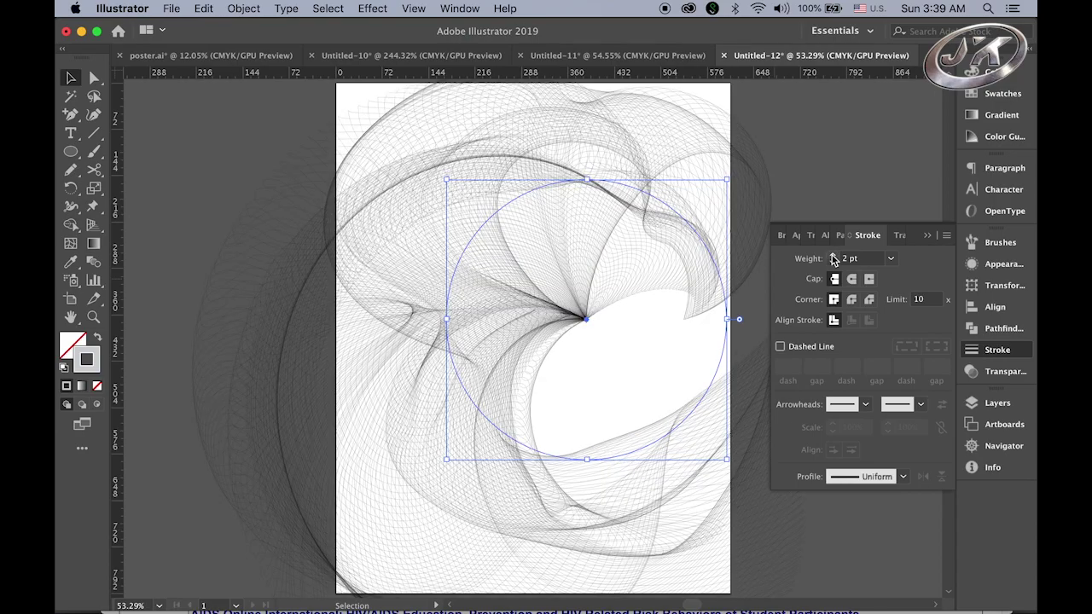
{"action": "left_click", "coordinate": [834, 257]}
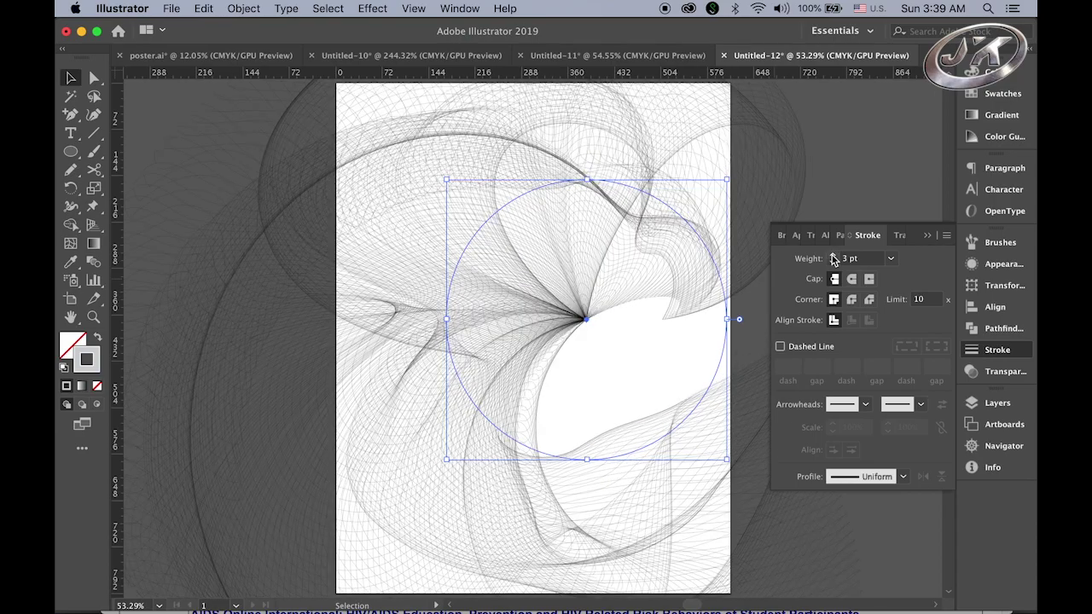
{"action": "left_click", "coordinate": [869, 136]}
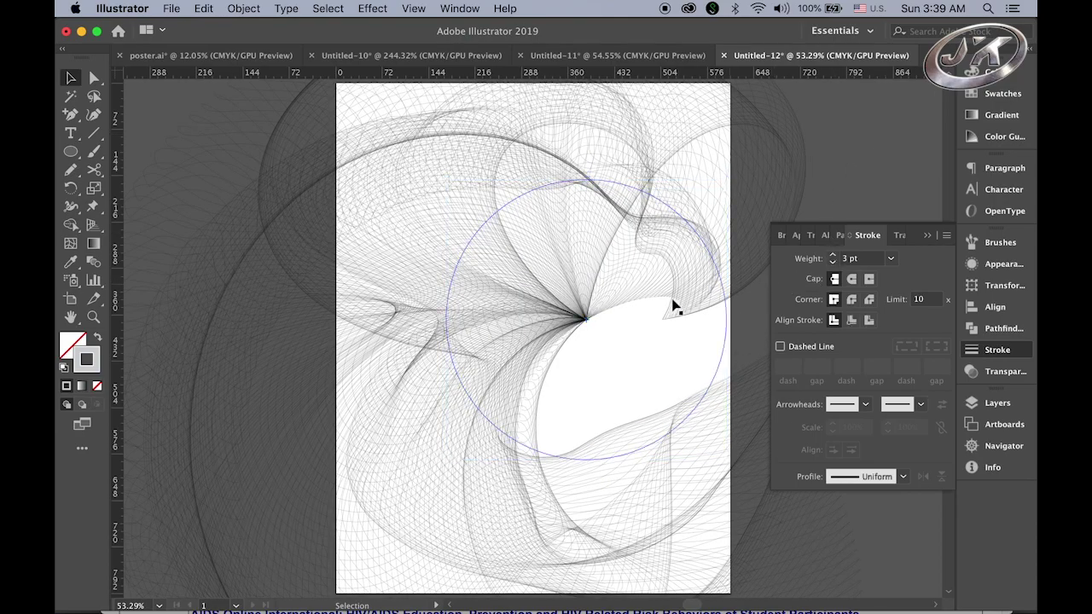
Step: Move the brushed circle right and down so its mesh covers more of the page, and deselect it
{"action": "left_click_drag", "start_coordinate": [472, 263], "coordinate": [524, 287]}
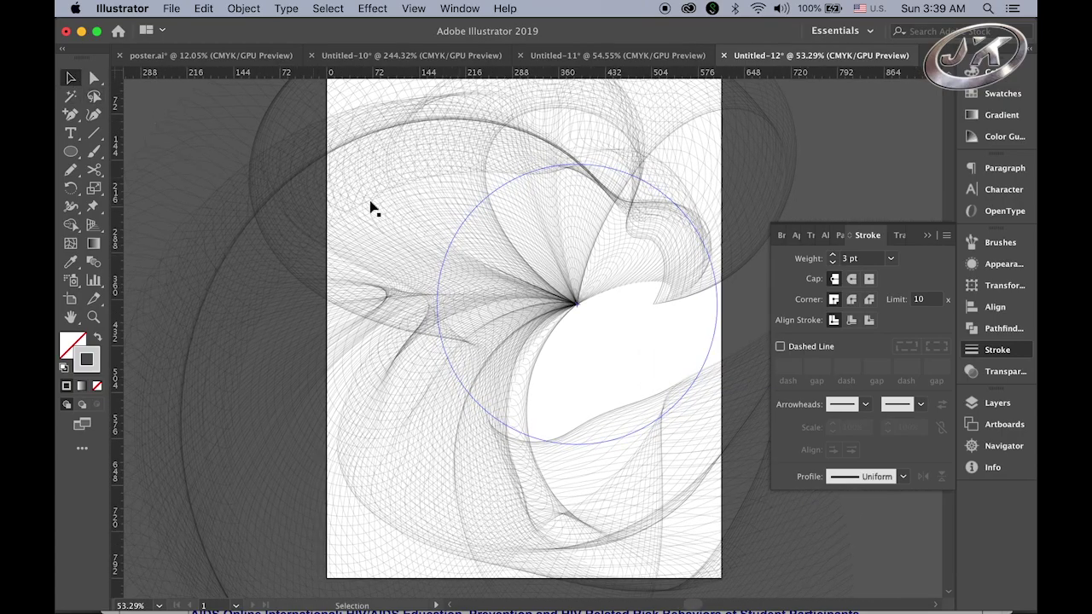
{"action": "left_click_drag", "start_coordinate": [407, 226], "coordinate": [484, 285]}
{"action": "mouse_move", "coordinate": [547, 300]}
{"action": "left_mouse_down"}
{"action": "mouse_move", "coordinate": [570, 294]}
{"action": "mouse_move", "coordinate": [558, 291]}
{"action": "left_mouse_up"}
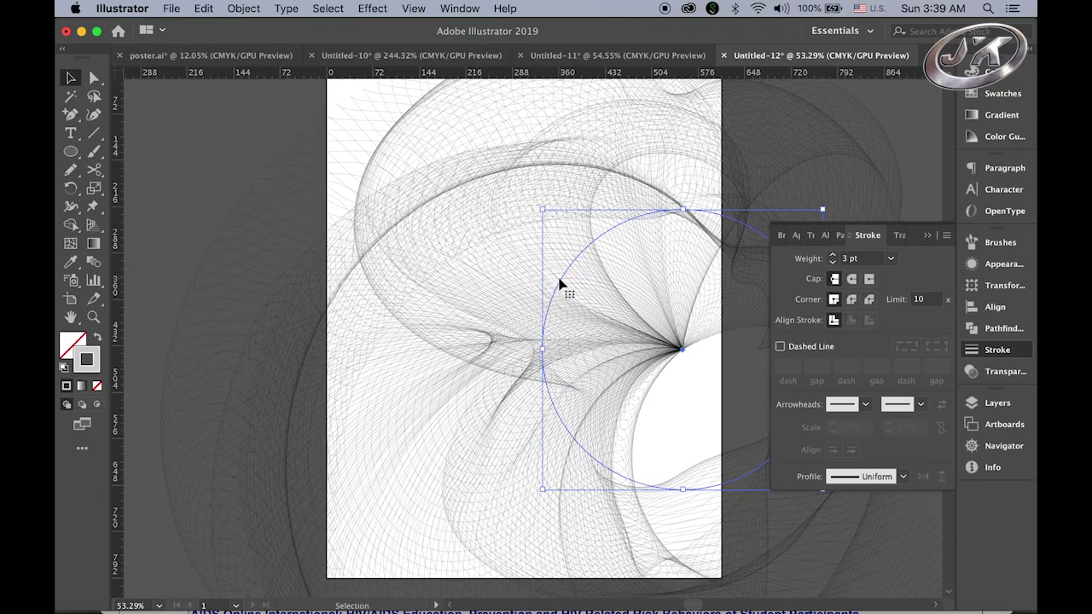
{"action": "left_click", "coordinate": [183, 146]}
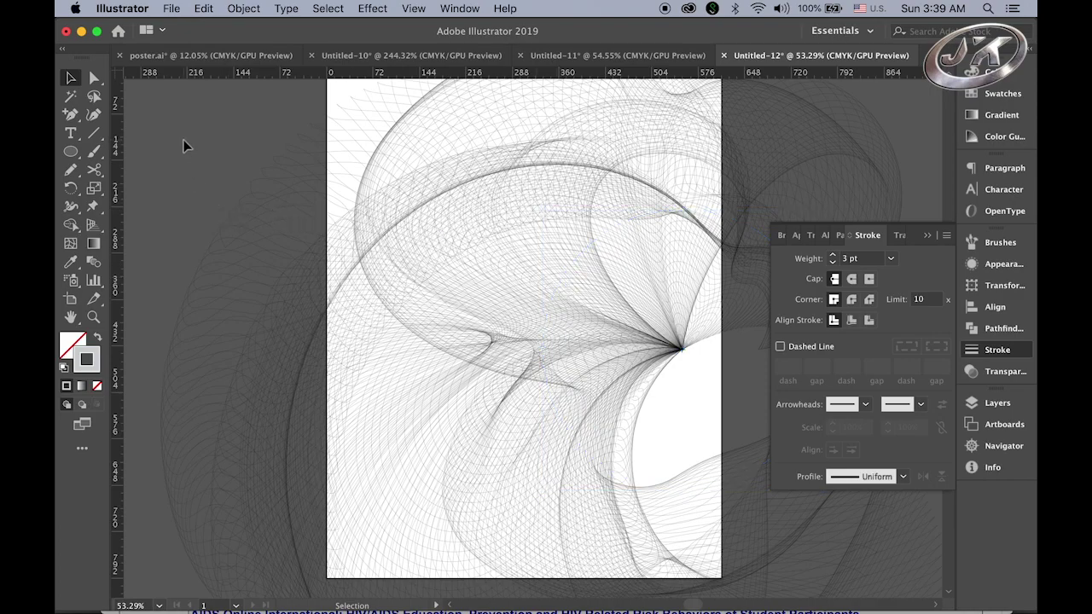
Step: Draw a wide rectangle over the densest part of the mesh, up and left of the circle's centre
{"action": "left_click", "coordinate": [72, 152]}
{"action": "left_click", "coordinate": [150, 153]}
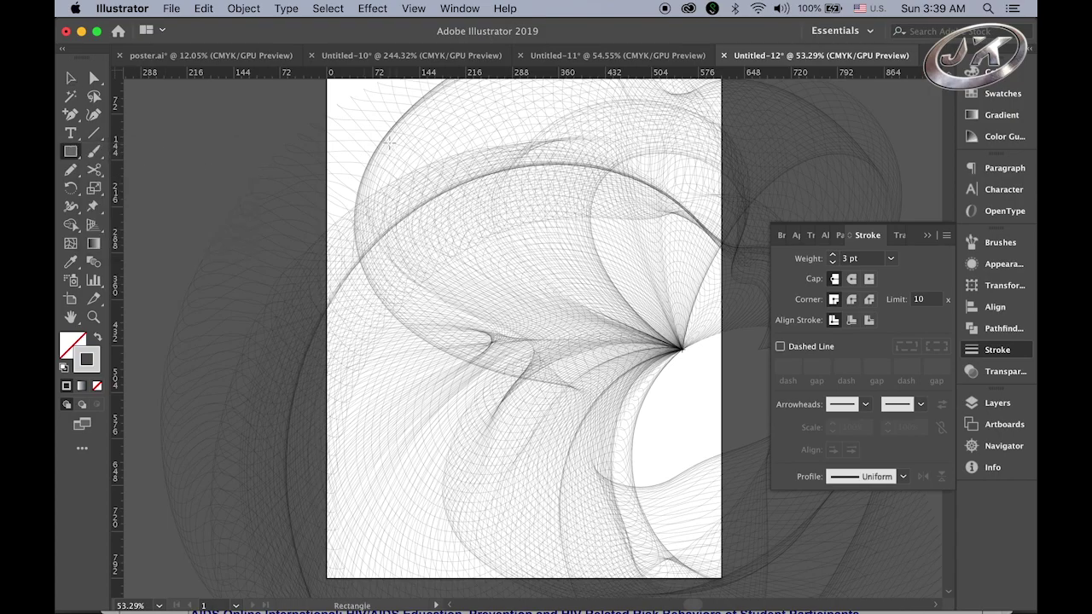
{"action": "left_click_drag", "start_coordinate": [390, 143], "coordinate": [682, 344]}
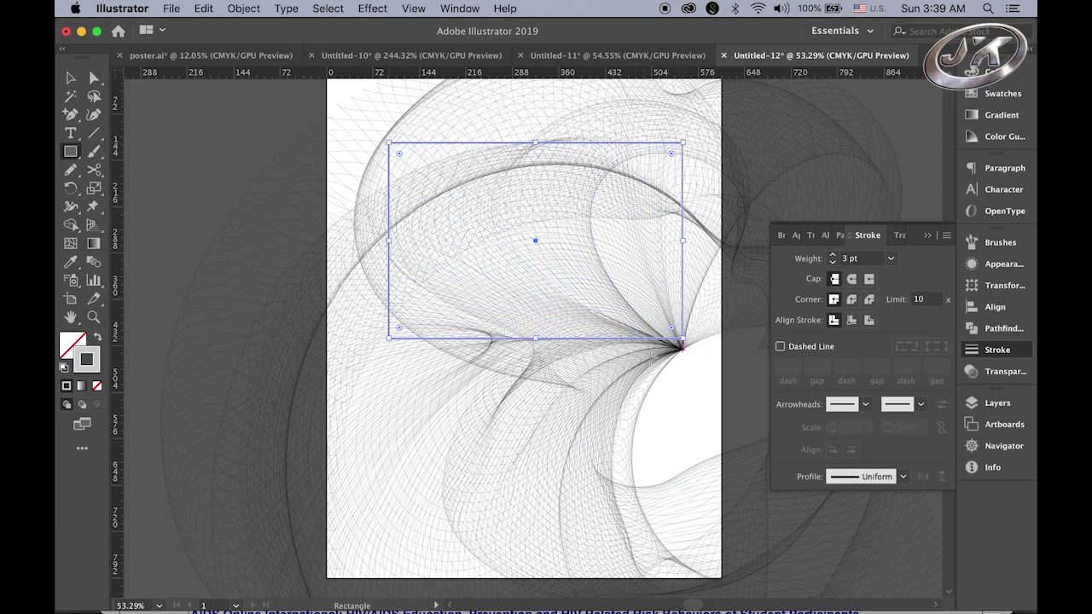
{"action": "key", "text": "v"}
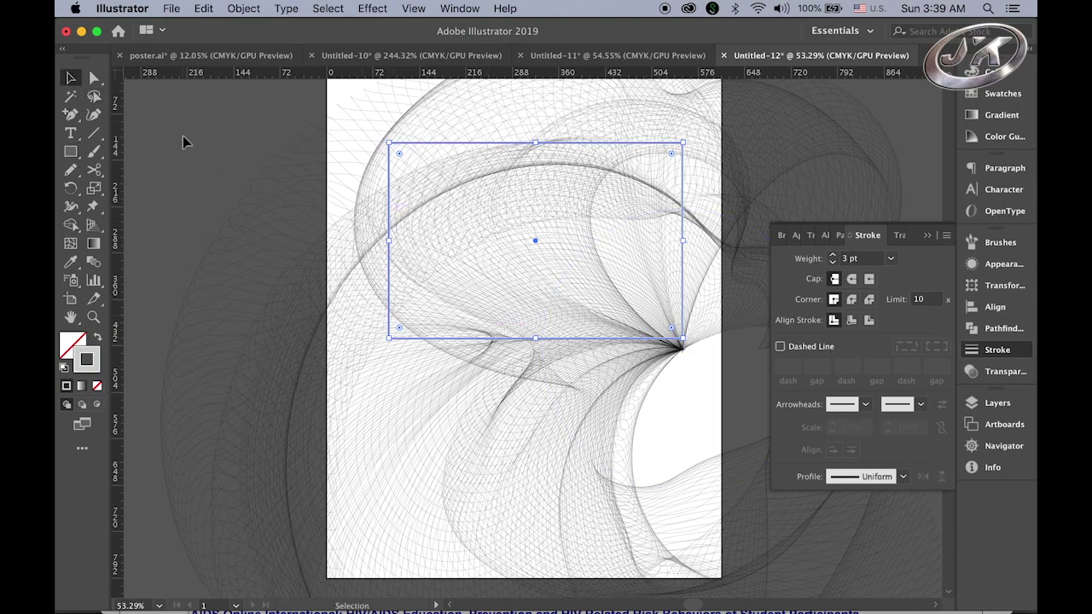
Step: Select the rectangle together with the brushed circle, make a clipping mask from them, and deselect the result
{"action": "left_click", "coordinate": [605, 381], "text": "shift"}
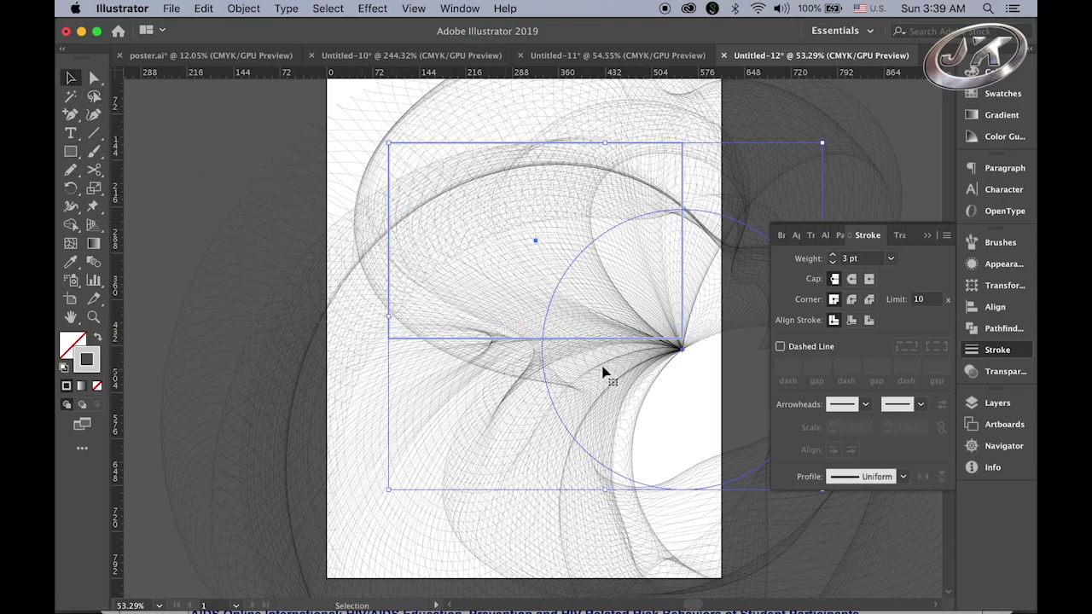
{"action": "left_click", "coordinate": [242, 7]}
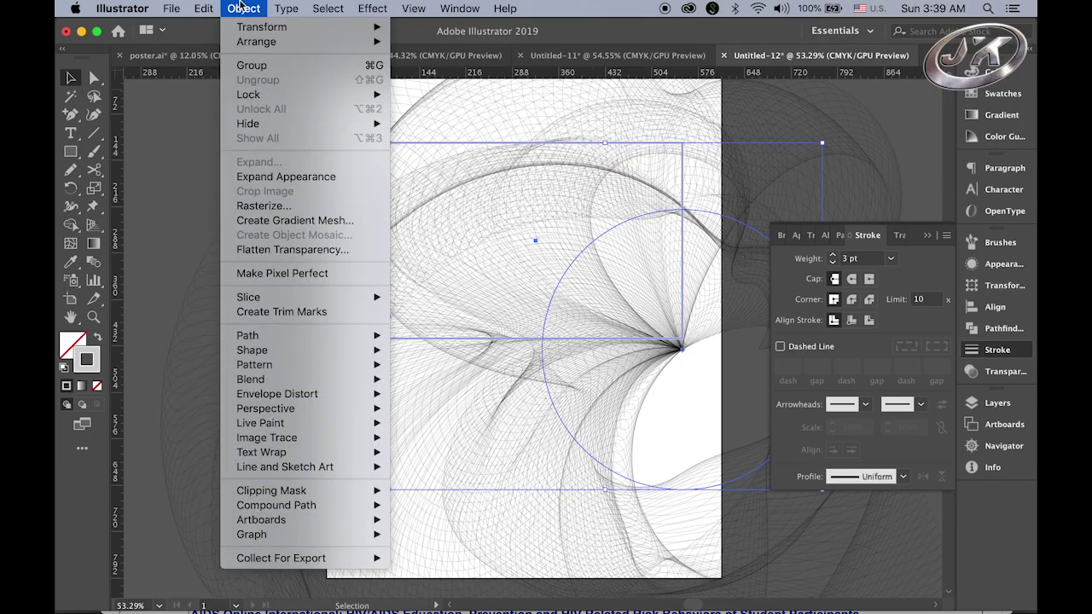
{"action": "mouse_move", "coordinate": [351, 499]}
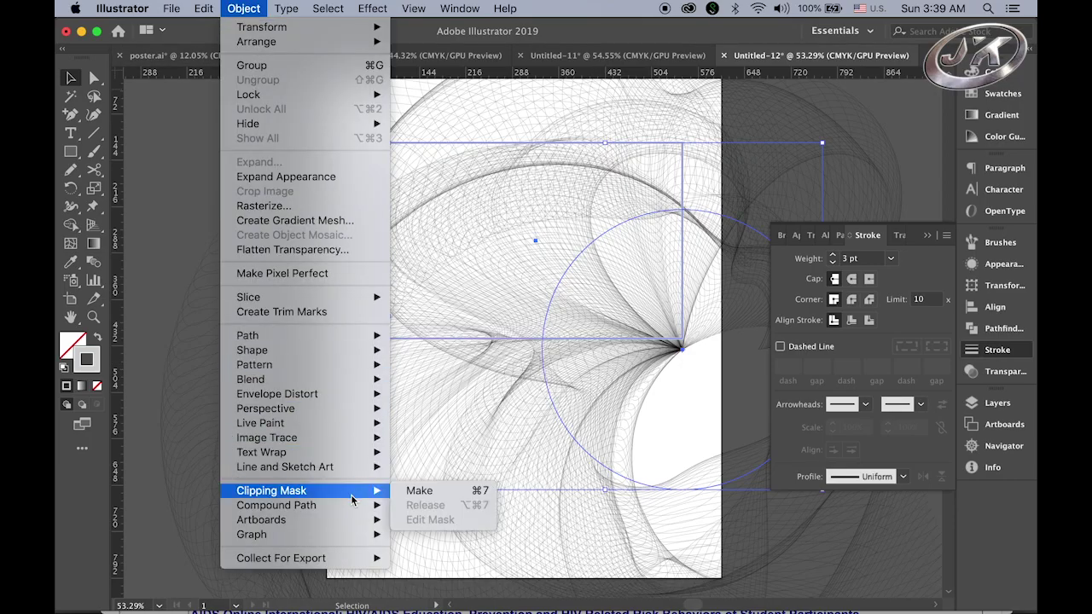
{"action": "left_click", "coordinate": [418, 492]}
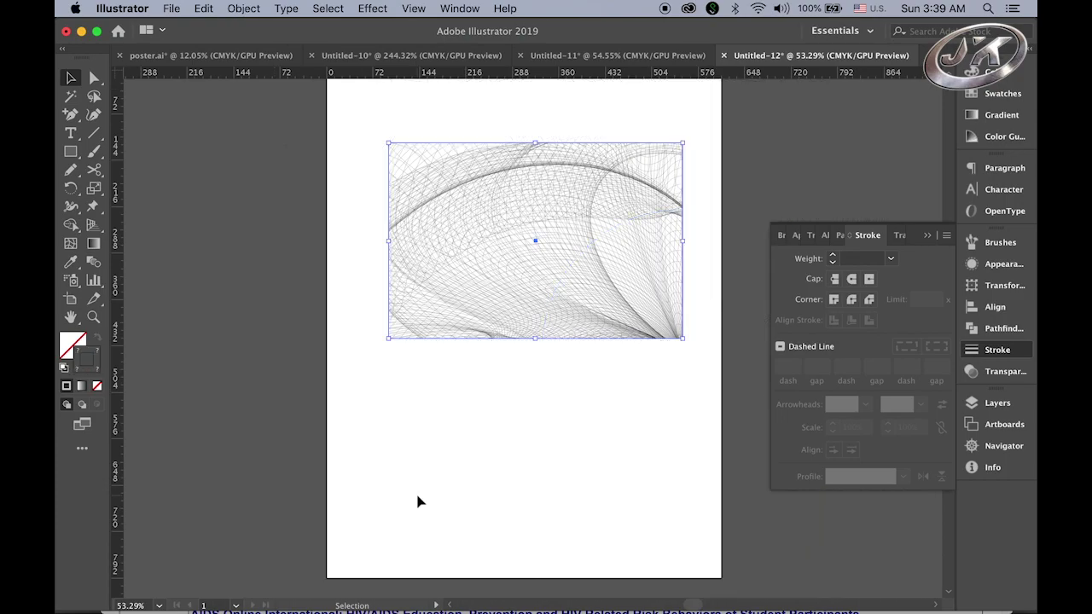
{"action": "left_click", "coordinate": [224, 198]}
Step: Move the clipped mesh artwork straight down about 110 pt to the middle of the page and deselect it
{"action": "mouse_move", "coordinate": [480, 271]}
{"action": "left_mouse_down"}
{"action": "mouse_move", "coordinate": [481, 304]}
{"action": "mouse_move", "coordinate": [274, 251]}
{"action": "left_mouse_up"}
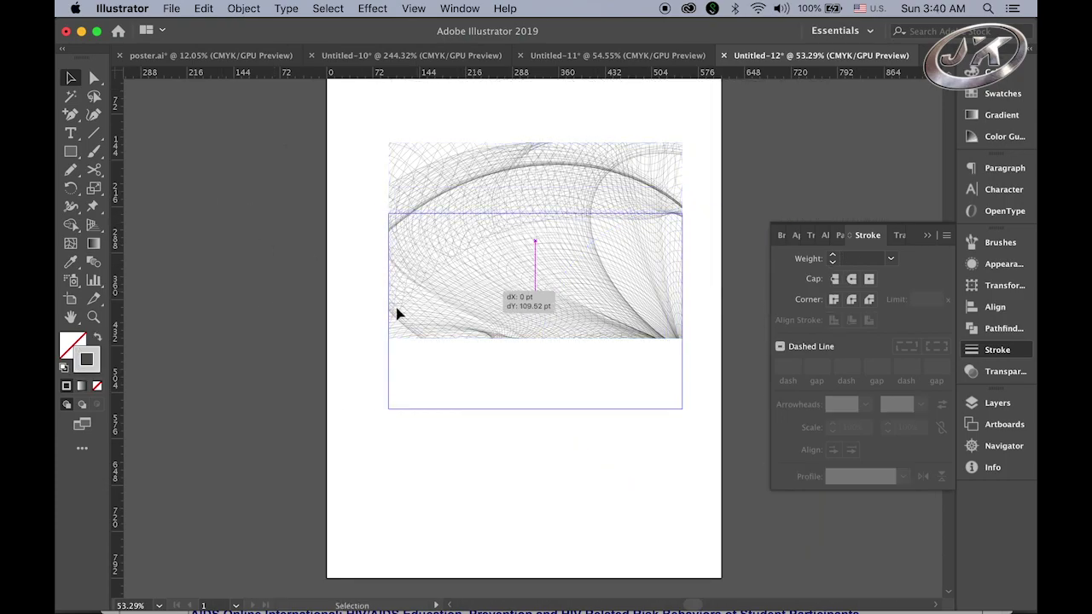
{"action": "left_click_drag", "start_coordinate": [397, 314], "coordinate": [398, 314]}
{"action": "left_click", "coordinate": [206, 192]}
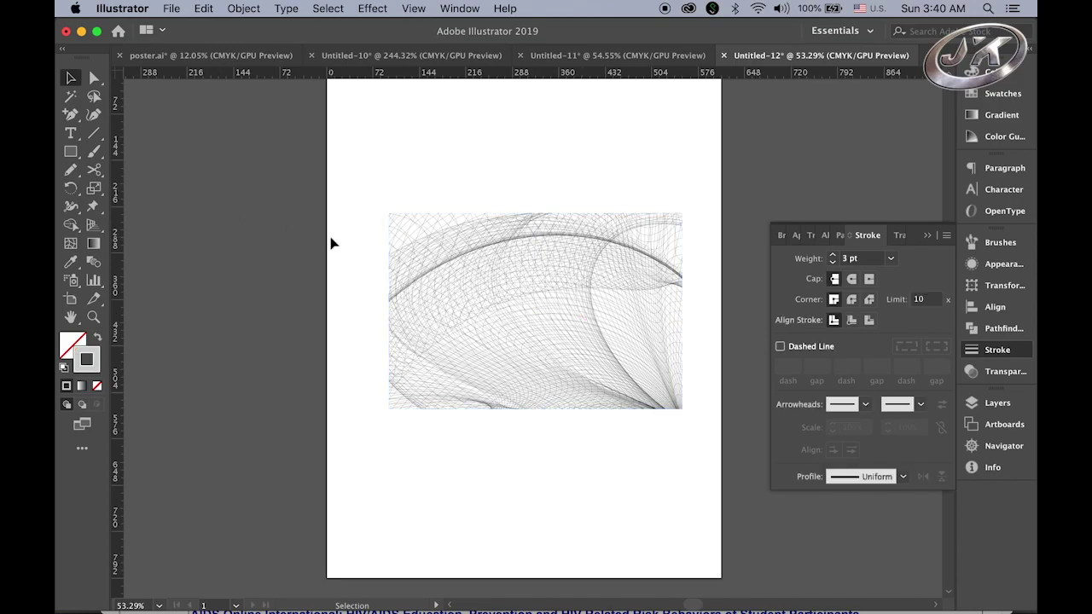
Step: Examine the line pattern inside the clipped mesh artwork up close
{"action": "left_click_drag", "start_coordinate": [484, 260], "coordinate": [690, 365]}
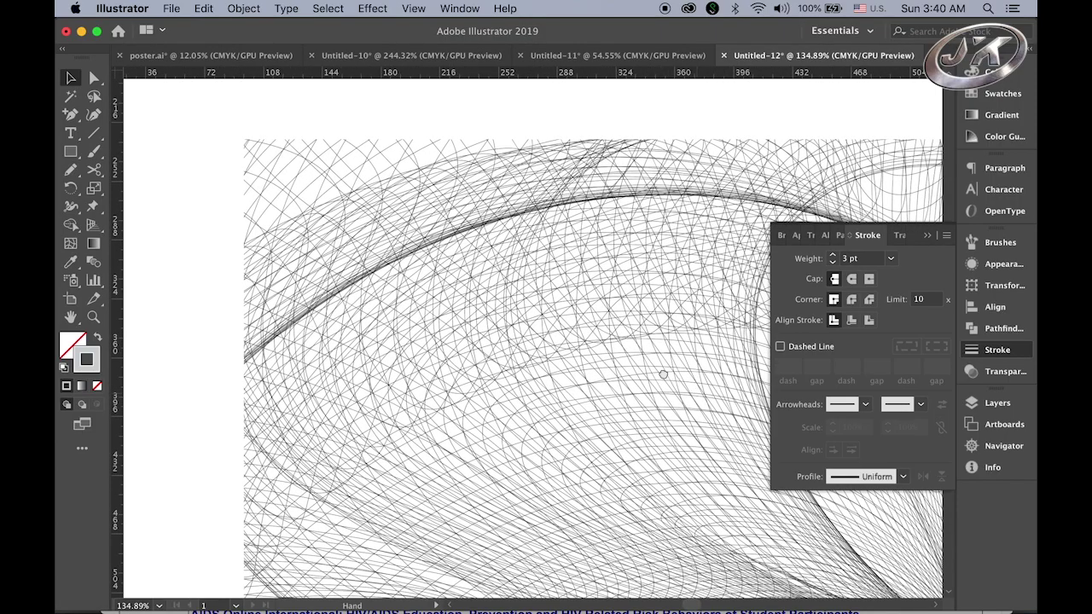
{"action": "scroll", "coordinate": [664, 375], "scroll_direction": "right", "scroll_amount": 5}
{"action": "scroll", "coordinate": [664, 376], "scroll_direction": "down", "scroll_amount": 3}
{"action": "left_click_drag", "start_coordinate": [540, 273], "coordinate": [505, 256]}
{"action": "scroll", "coordinate": [546, 324], "scroll_direction": "up", "scroll_amount": 3}
{"action": "scroll", "coordinate": [592, 379], "scroll_direction": "left", "scroll_amount": 2}
{"action": "scroll", "coordinate": [592, 379], "scroll_direction": "up", "scroll_amount": 1}
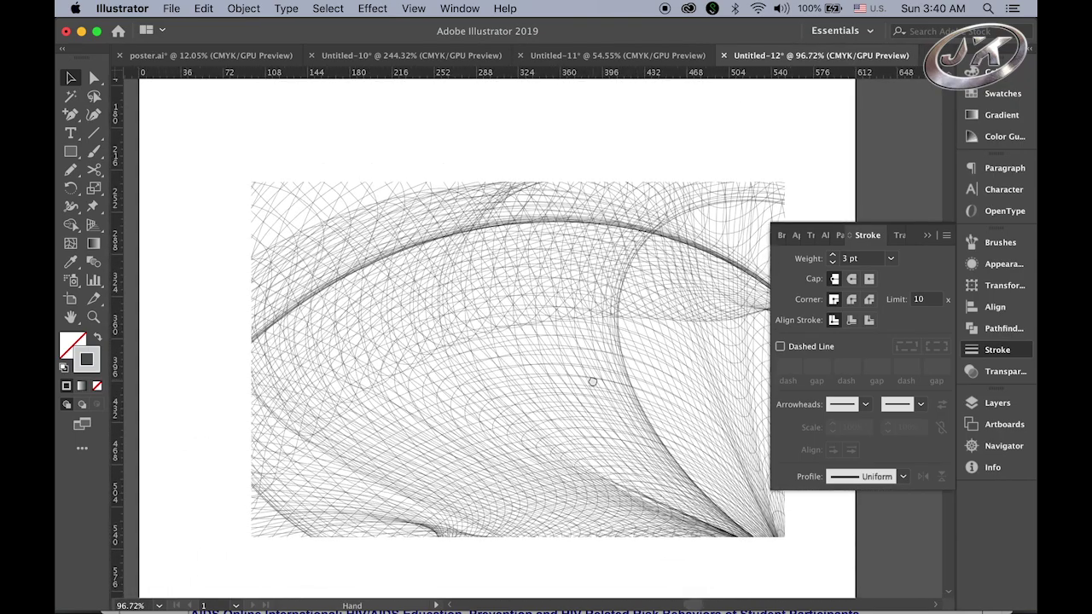